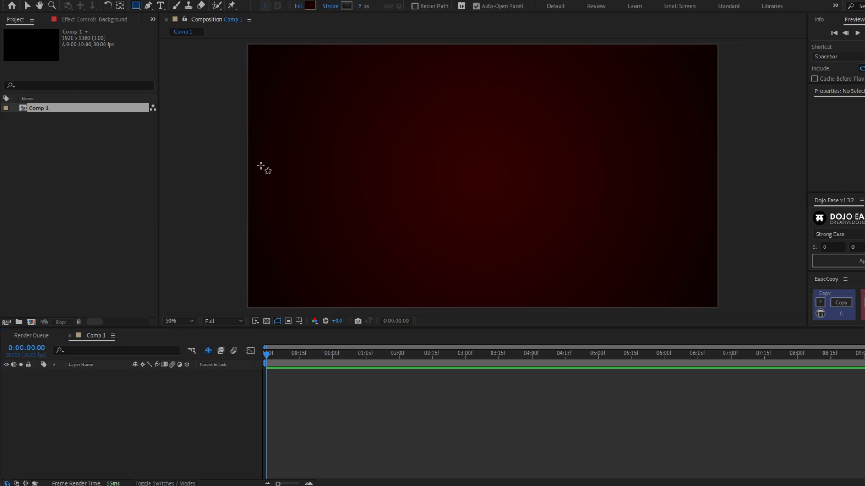
Draw a thin horizontal rectangle near the composition's centre and a taller, narrow rectangle at its right end, forming a flashlight.
drag(453, 168, 479, 178)
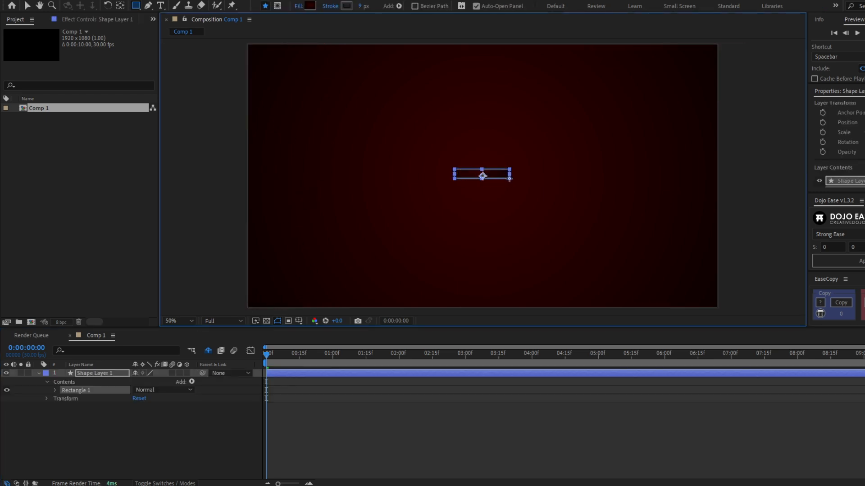
key(slash)
drag(528, 192, 543, 154)
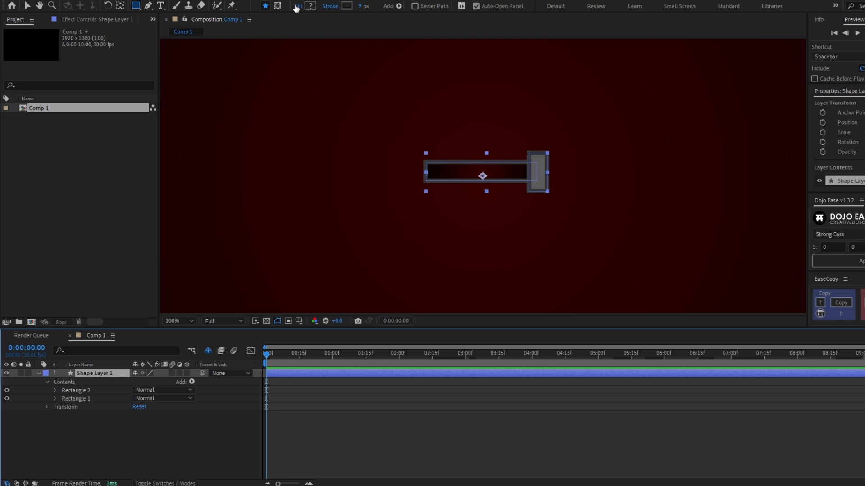
Give both flashlight rectangles a solid grey fill and accept their stroke options.
click(296, 8)
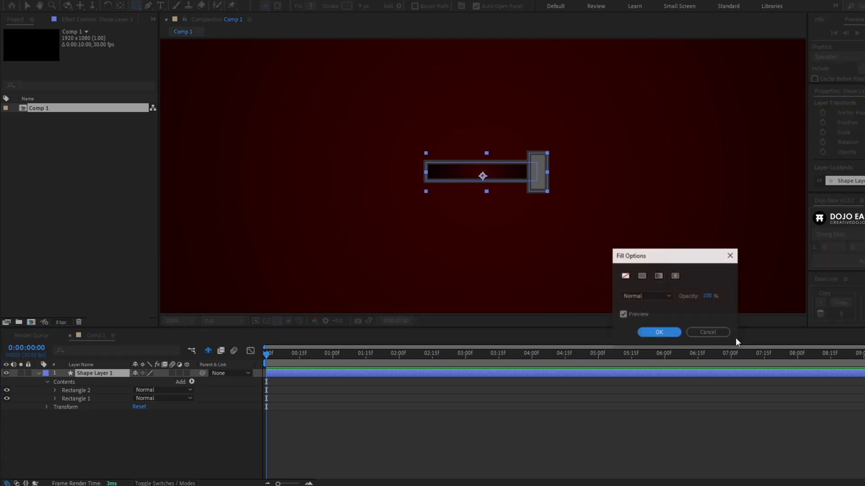
click(641, 276)
click(658, 332)
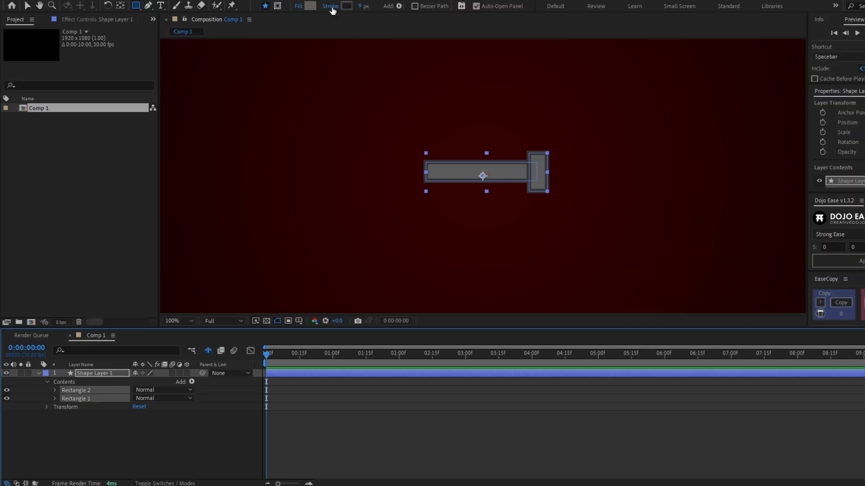
click(332, 7)
click(660, 331)
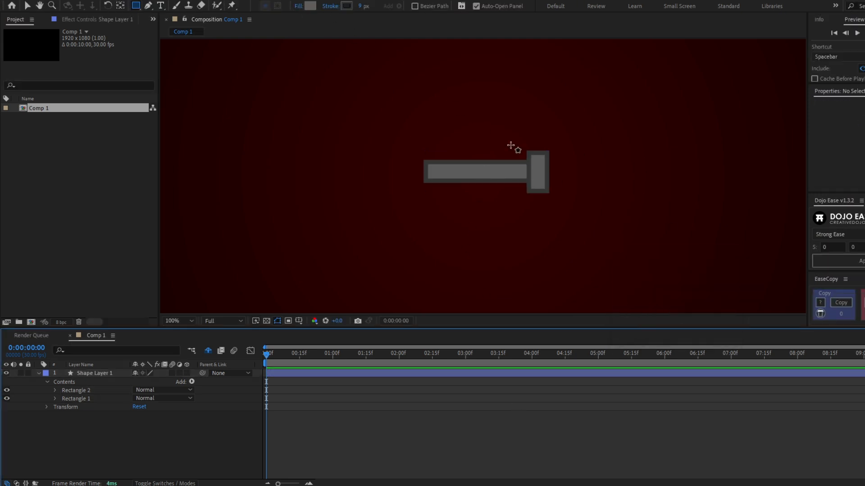
Rename the shape layer as Flashlight.
click(103, 383)
click(101, 375)
key(Return)
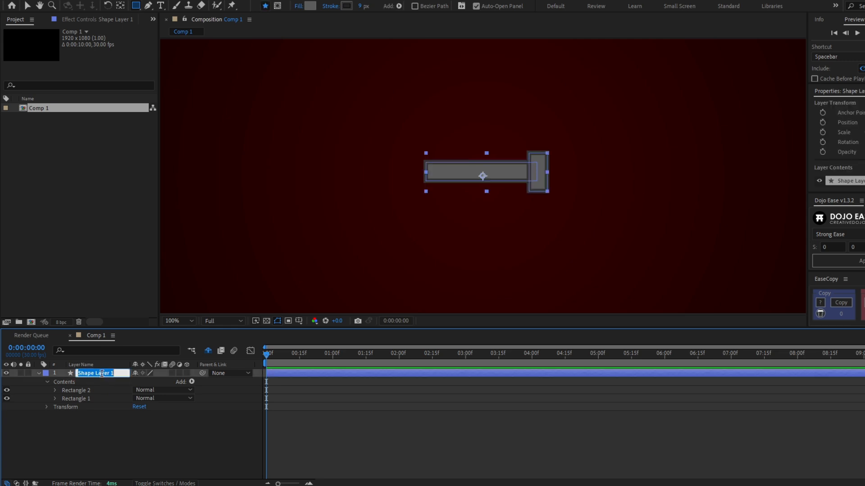
text(Flashlight)
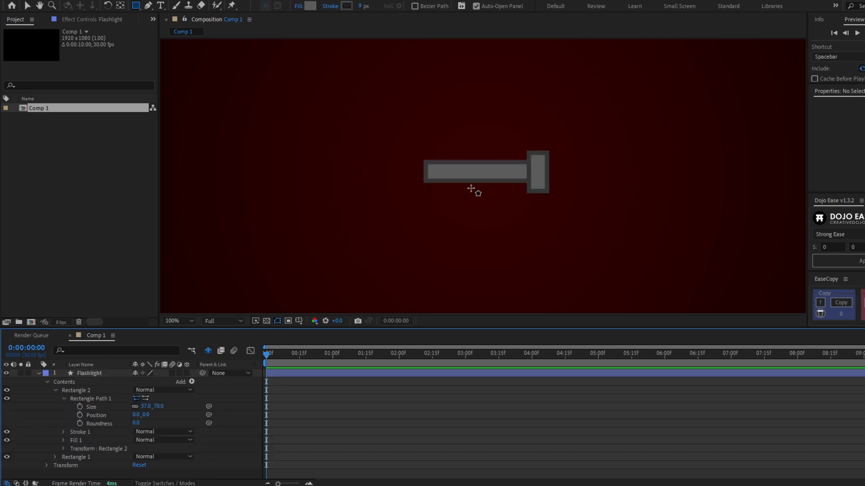
Centre the Flashlight layer's anchor point on its artwork and move the flashlight to the upper-left area of the composition.
scroll(471, 190, down, 1)
key(v)
click(320, 370)
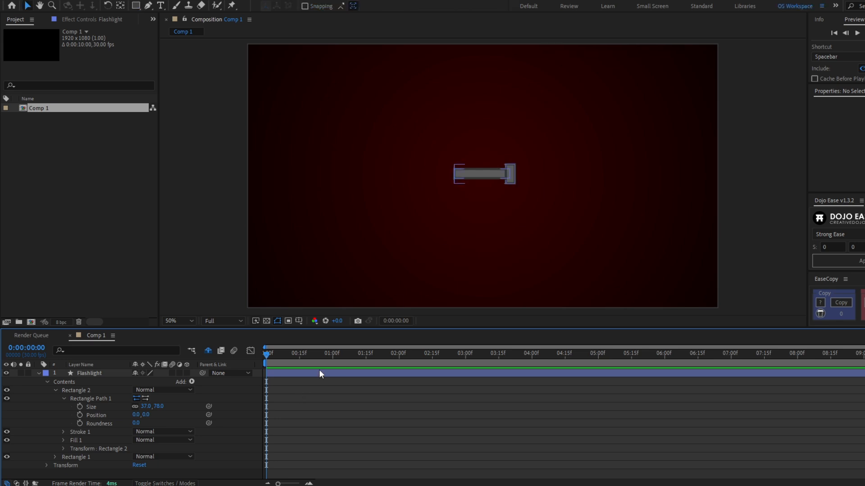
key(ctrl+alt+Home)
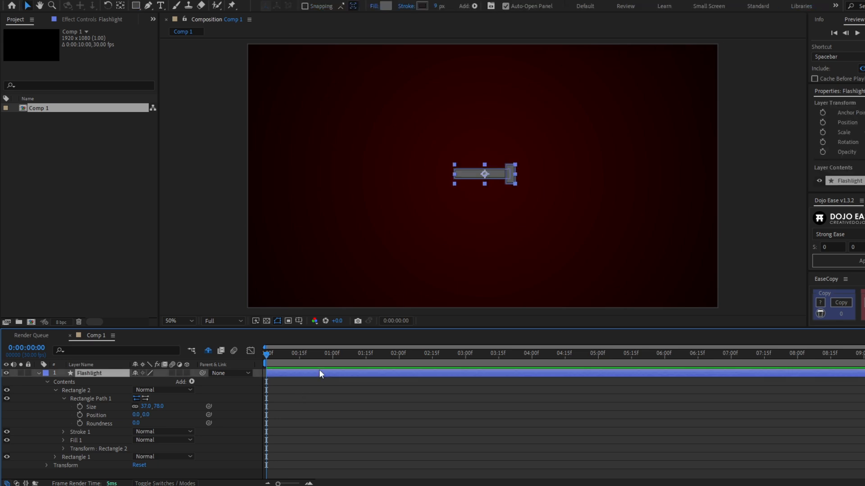
drag(487, 175, 391, 109)
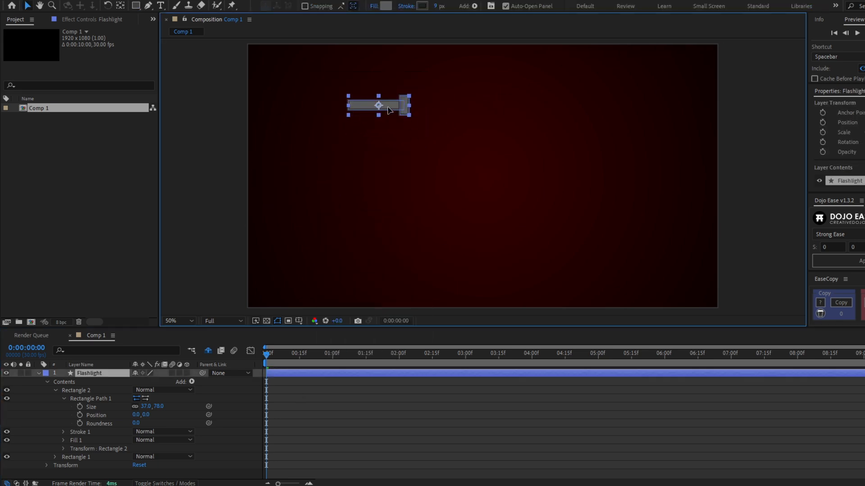
click(103, 378)
key(u)
click(52, 428)
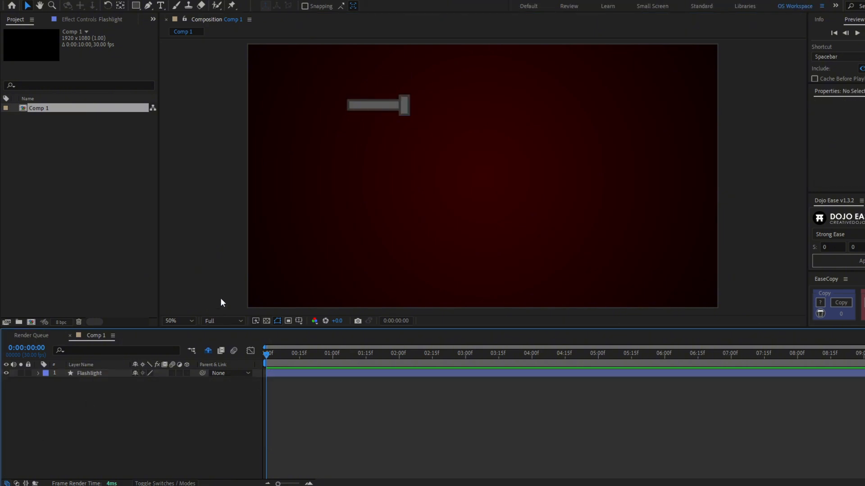
Activate the Pen tool and show the proportional grid over the composition.
key(g)
click(299, 319)
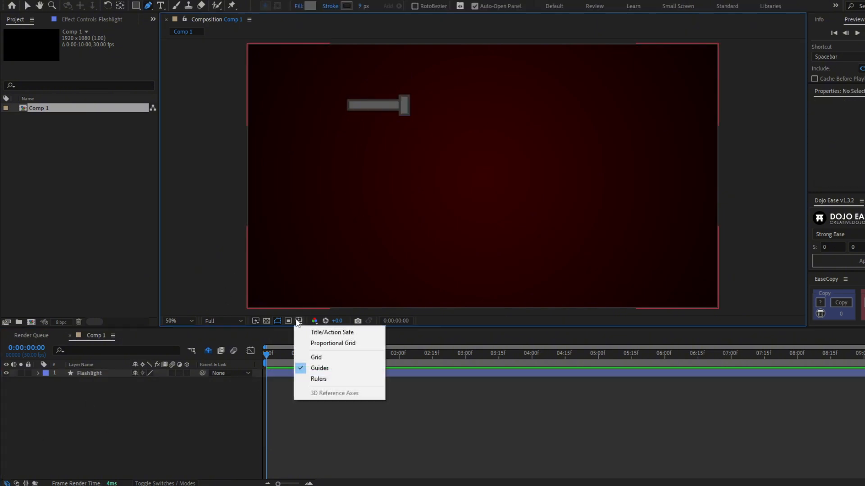
click(333, 343)
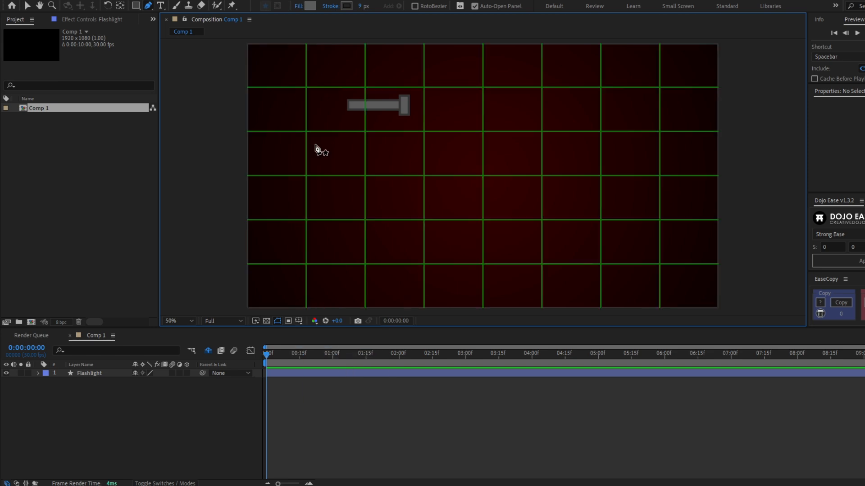
Draw a closed triangular beam from the left edge's midpoint to the first and last grid lines at the right edge, filled with FFFFFF.
click(248, 177)
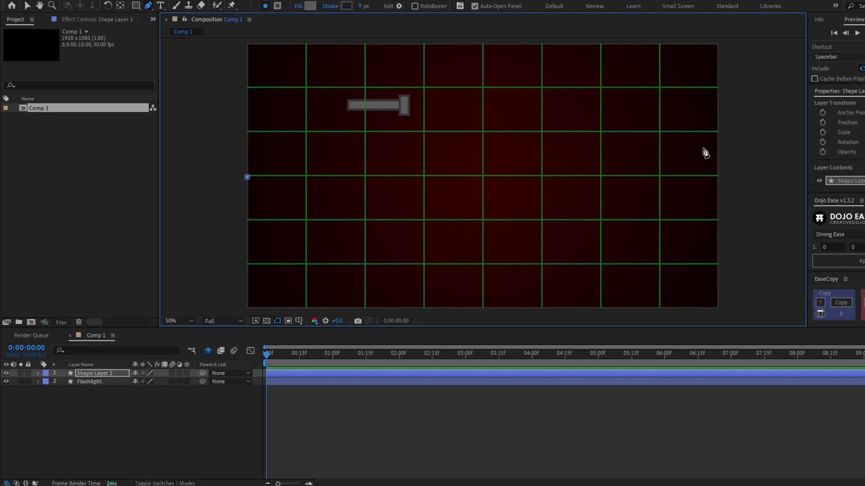
click(717, 87)
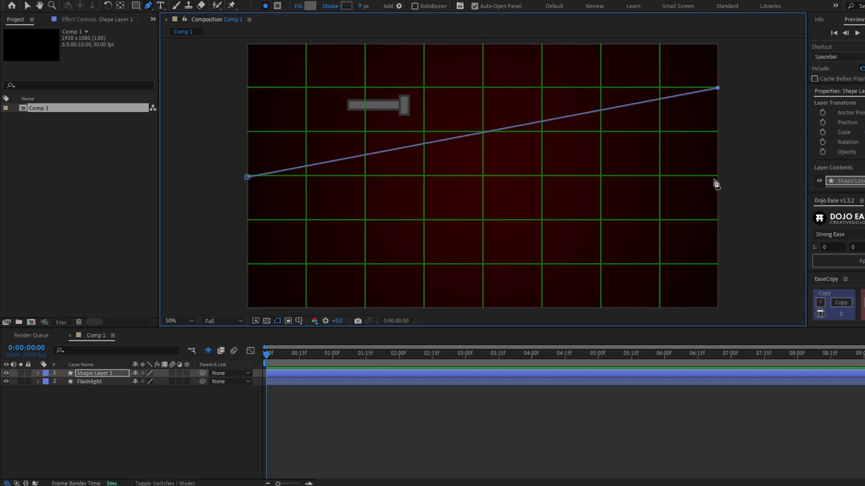
click(718, 265)
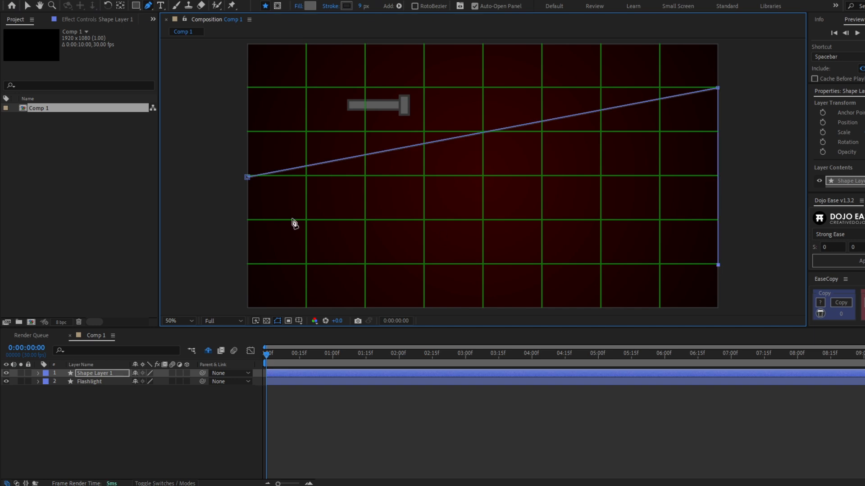
click(247, 177)
click(310, 6)
text(ffffff)
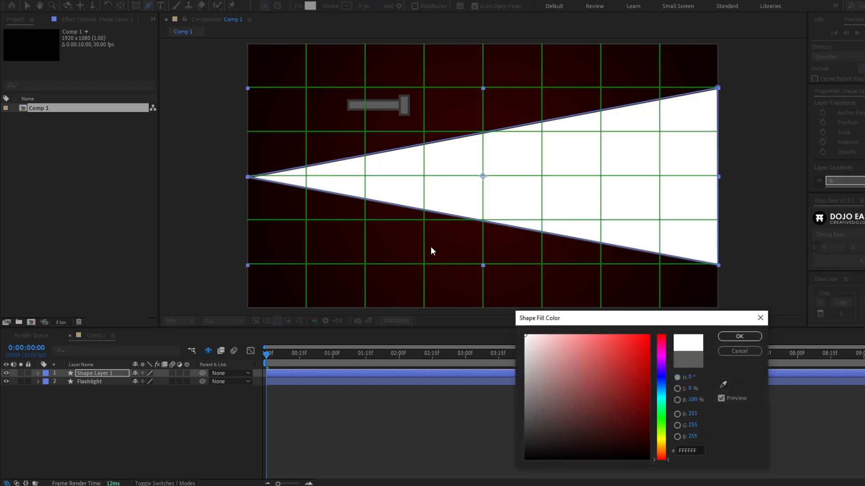
click(739, 336)
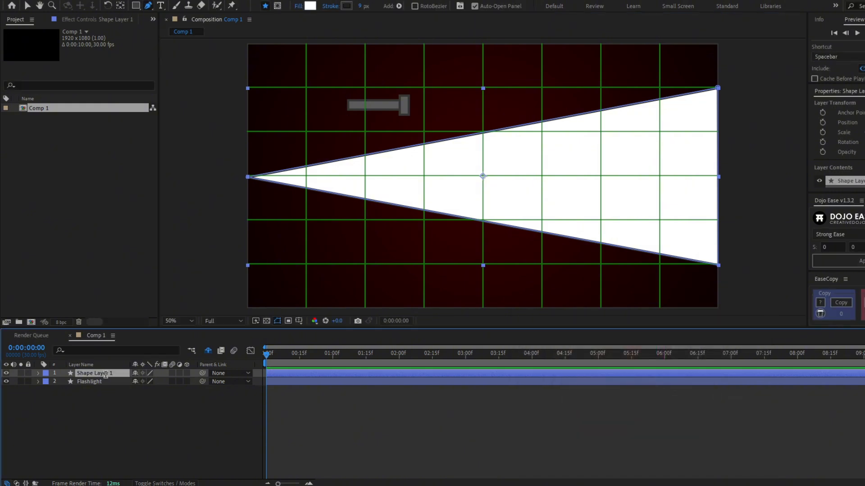
Rename the triangle layer as Light and place it below the Flashlight layer.
key(Return)
text(Light)
drag(110, 392, 103, 382)
Hide the proportional grid and move the light beam left so its tip sits below the flashlight.
click(299, 320)
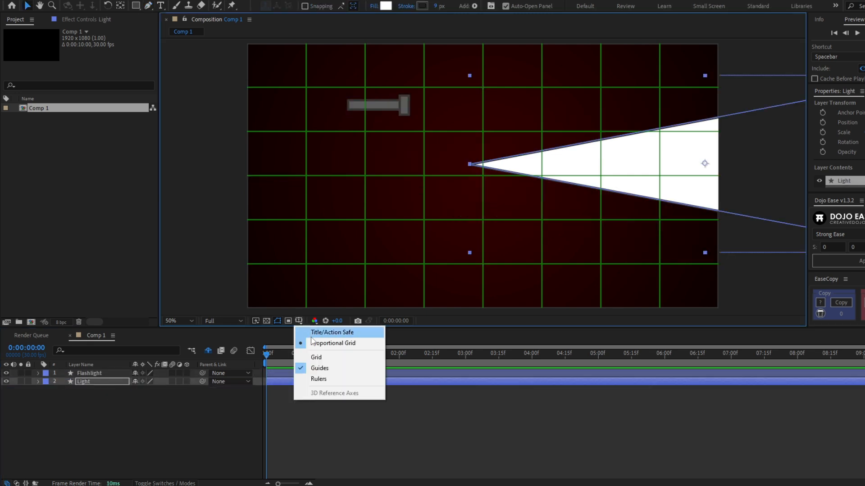
click(333, 344)
drag(565, 164, 453, 173)
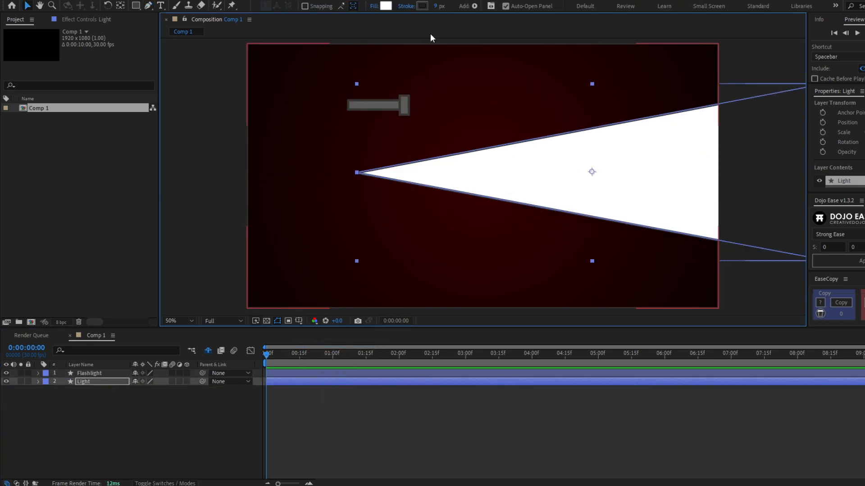
Remove the stroke from the Light shape by setting it to None.
click(406, 6)
click(625, 276)
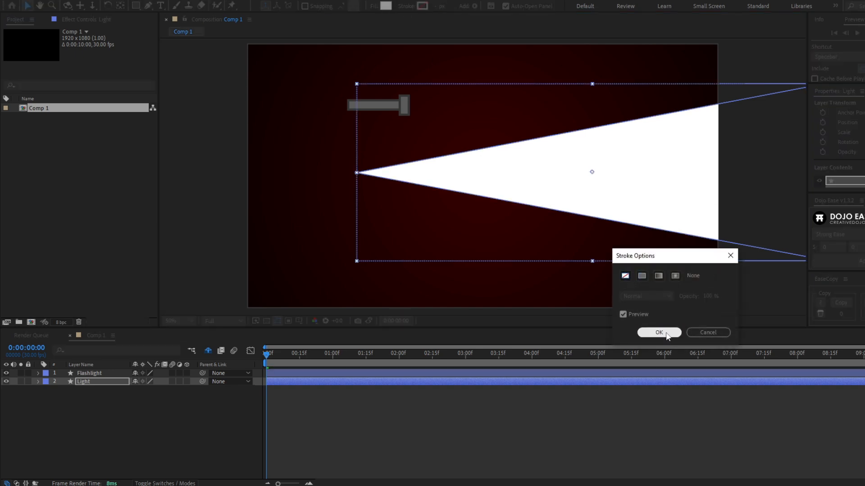
click(665, 334)
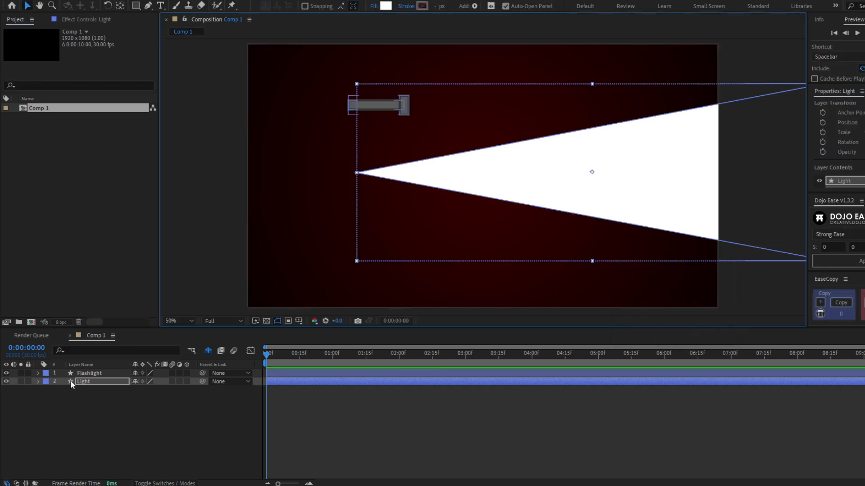
Move the flashlight to mid-height near the composition's left edge and align the light beam's tip with the flashlight's head.
mouse_move(404, 109)
mouse_down()
mouse_move(270, 195)
mouse_move(325, 197)
mouse_up()
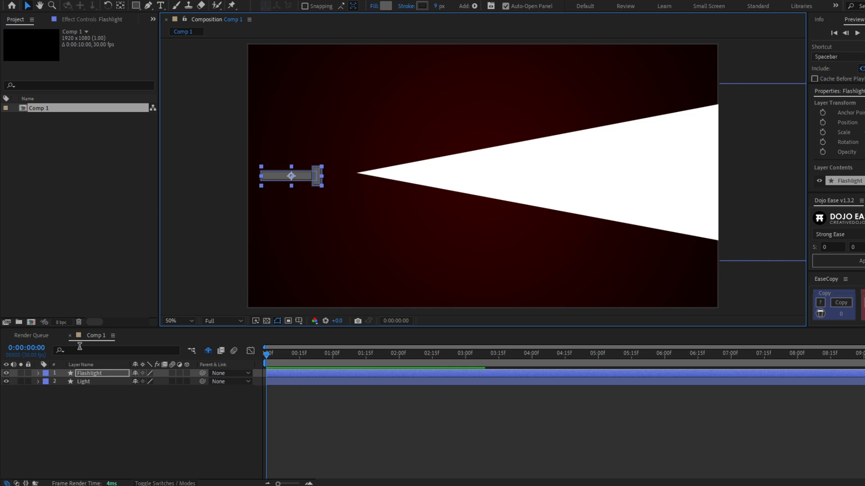
click(101, 382)
drag(495, 169, 447, 171)
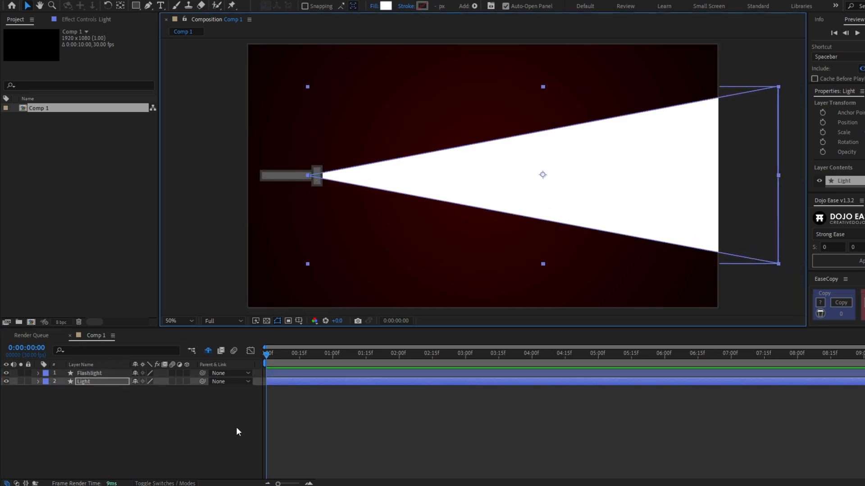
Parent the Light layer to the Flashlight layer.
click(214, 382)
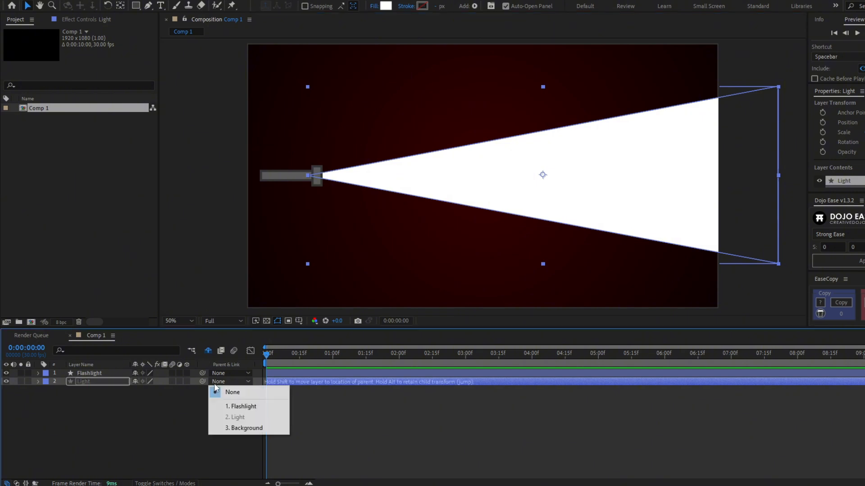
click(228, 408)
Test moving and rotating the flashlight with its parented light, restoring the original position and rotation.
click(112, 374)
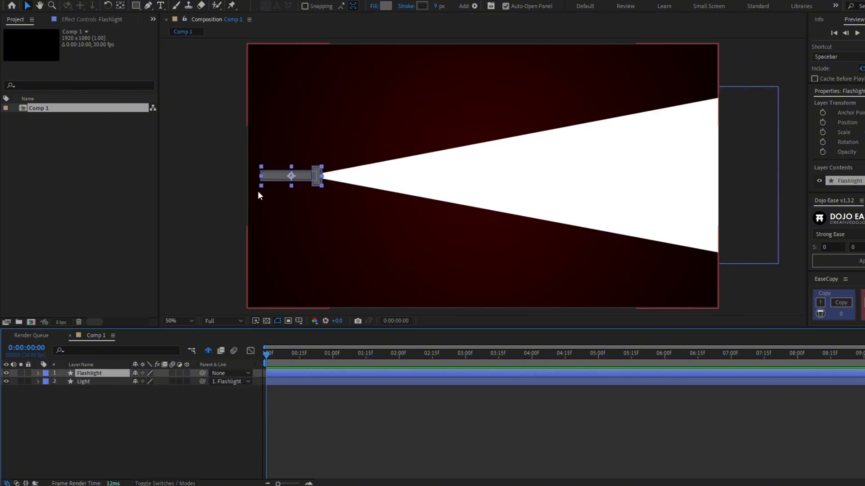
drag(298, 175, 332, 125)
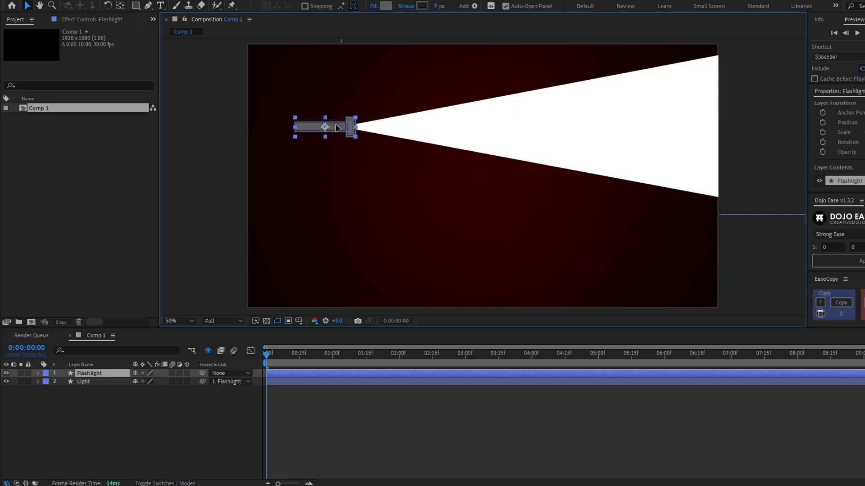
key(ctrl+z)
key(r)
drag(144, 382, 180, 382)
drag(179, 382, 144, 382)
Apply Fast Box Blur to the Light layer and increase the blur radius to soften the beam's edges.
click(119, 383)
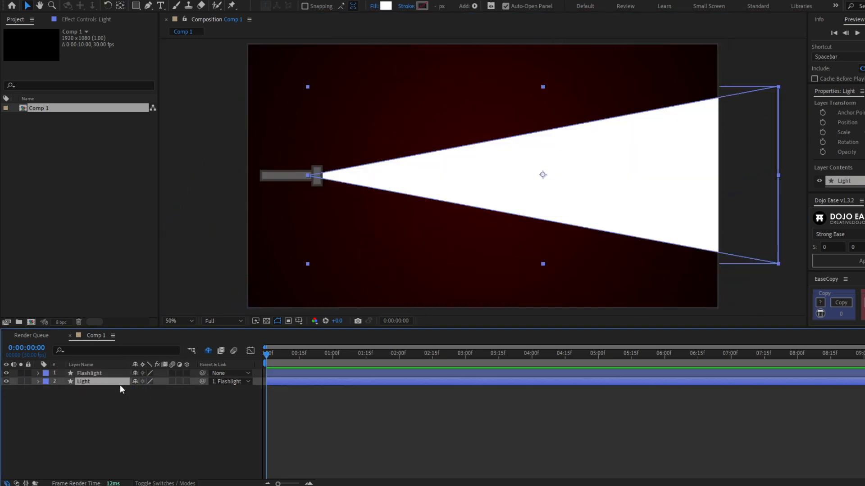
key(F3)
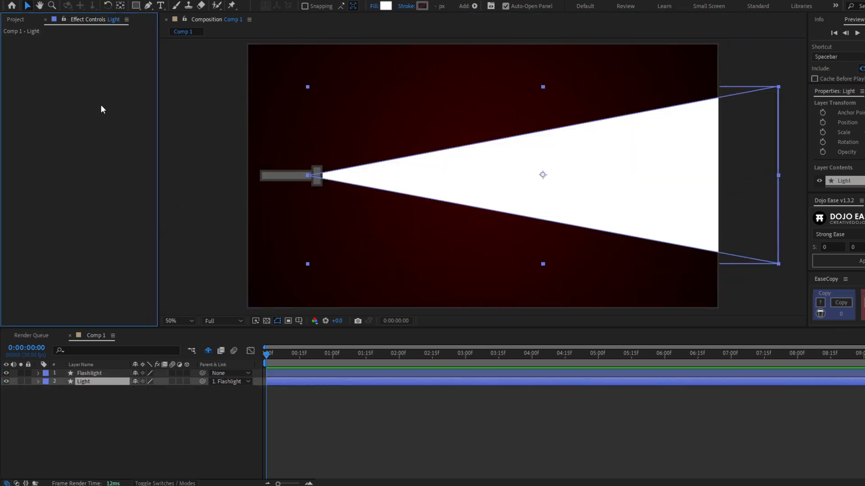
key(ctrl+space)
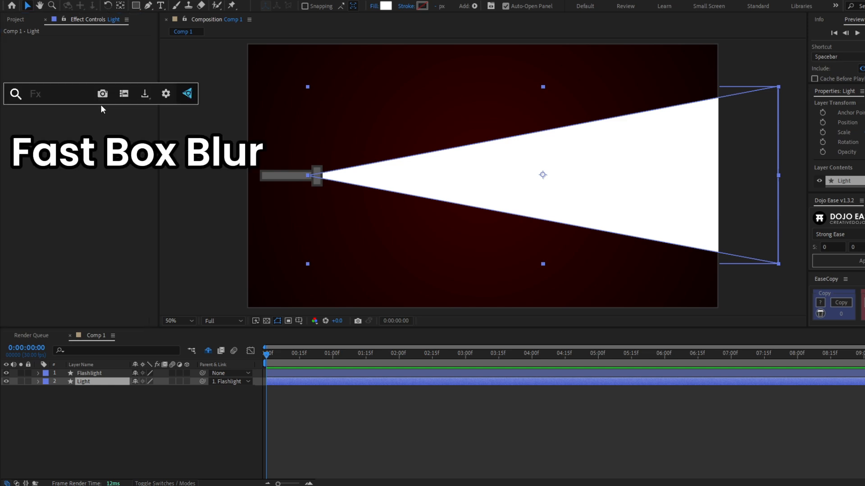
text(fast)
key(Return)
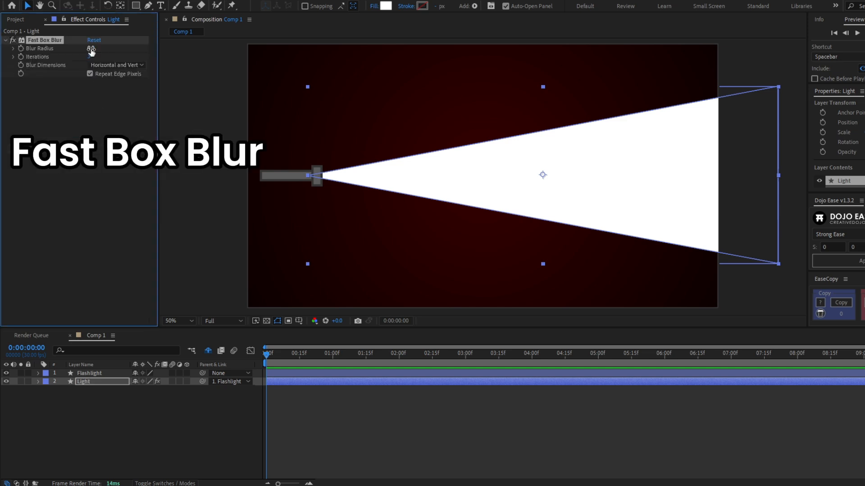
drag(90, 48, 120, 50)
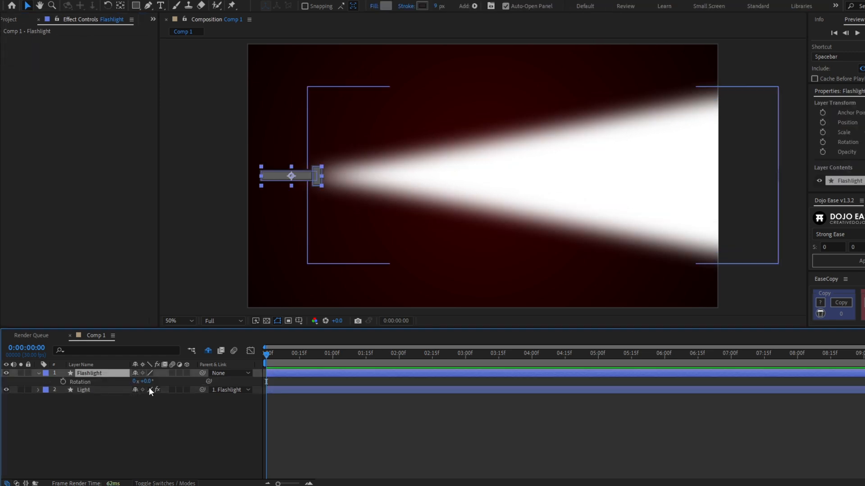
Try rotating the Flashlight layer to preview how the blurred beam follows it.
mouse_move(148, 382)
mouse_down()
mouse_move(134, 374)
mouse_move(160, 381)
mouse_up()
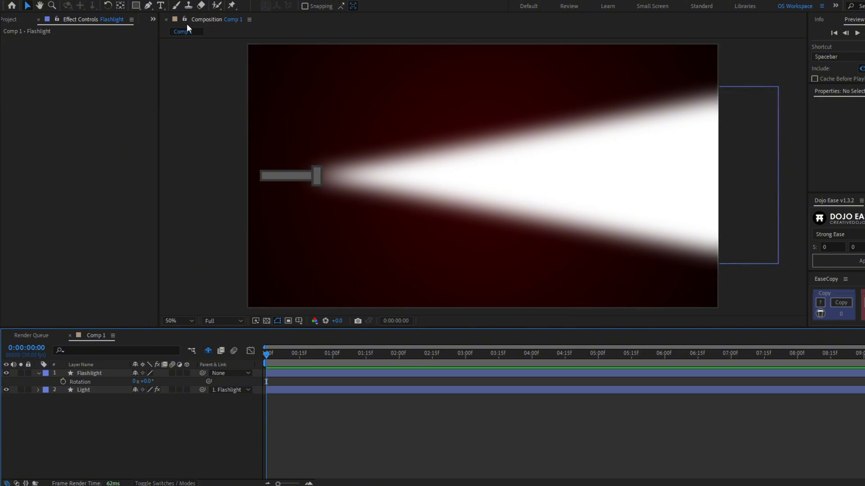
Add a text layer reading "Light Reveal" over the beam near the composition's centre.
click(161, 6)
click(494, 177)
text(L)
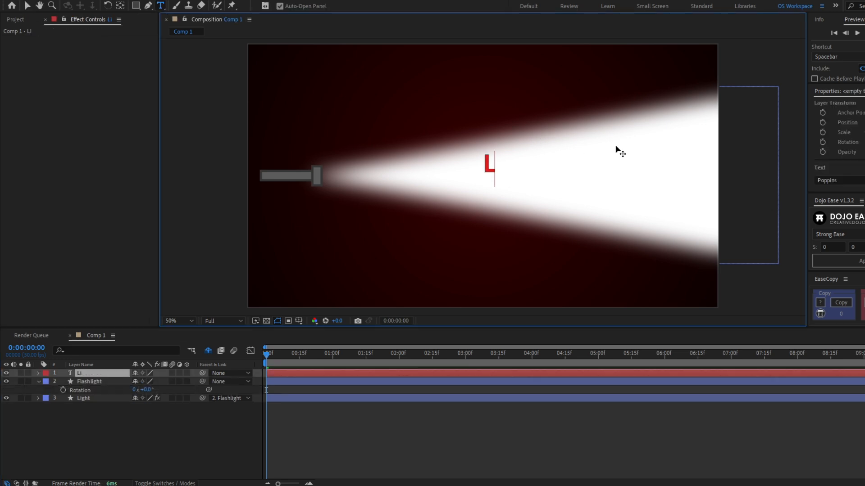
text(ight Reveal)
click(340, 376)
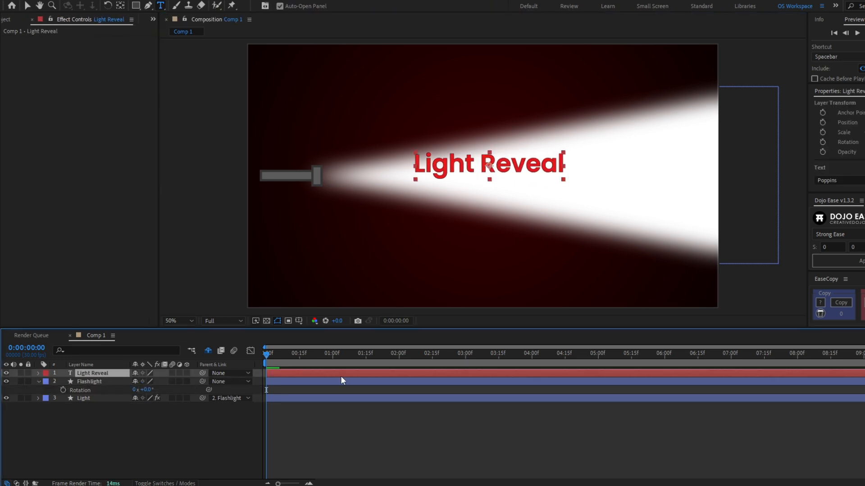
Centre the Light Reveal text and its anchor point in the composition, and format it at 140 px without a stroke.
key(ctrl+alt+Home)
key(ctrl+Home)
scroll(842, 140, down, 3)
click(841, 135)
text(150)
key(Return)
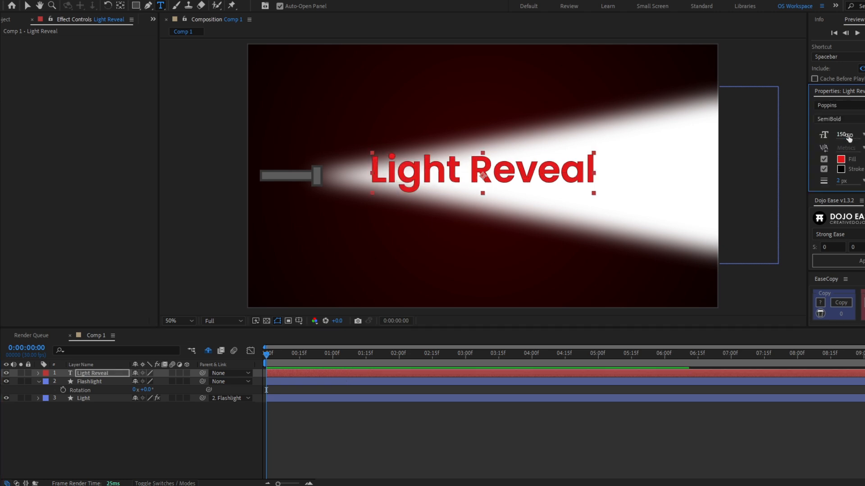
drag(845, 136, 841, 140)
key(v)
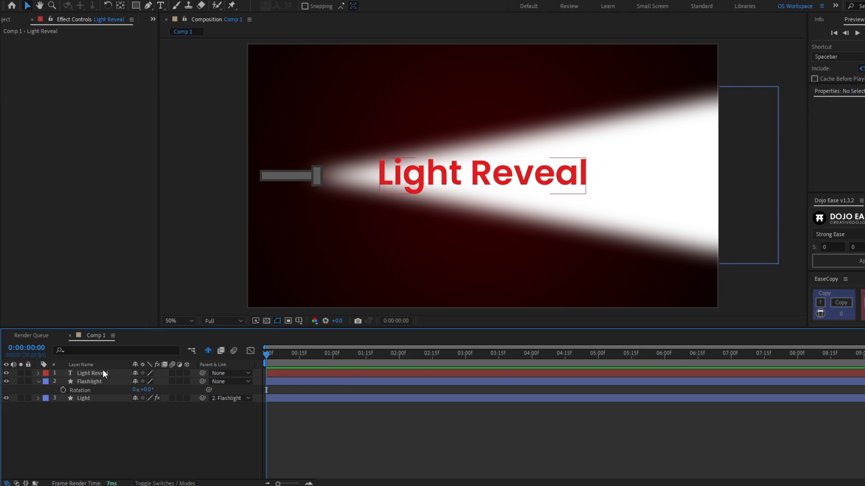
Apply a Glow effect to the Light Reveal text with a threshold of 8.6% and a radius of 69.
click(103, 372)
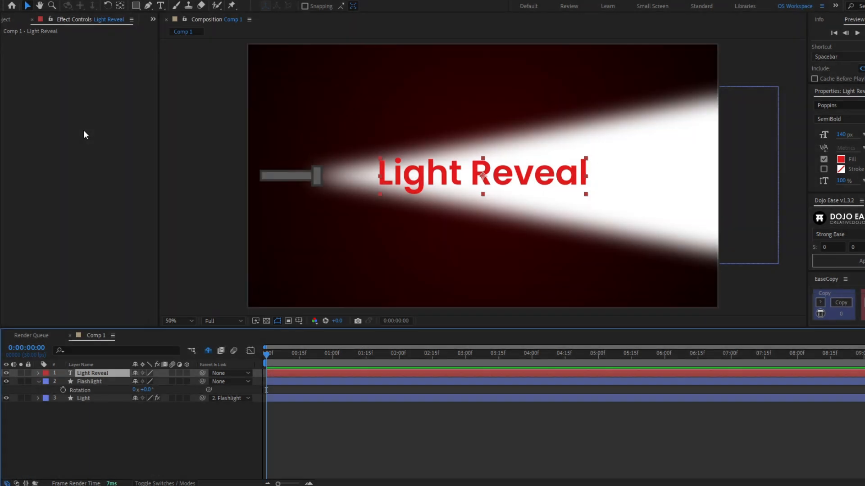
key(ctrl+space)
text(glow)
key(Return)
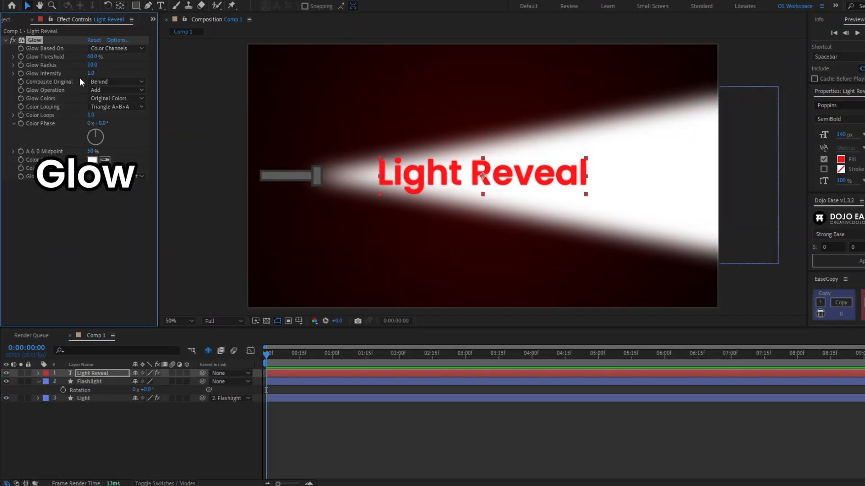
drag(29, 125, 32, 126)
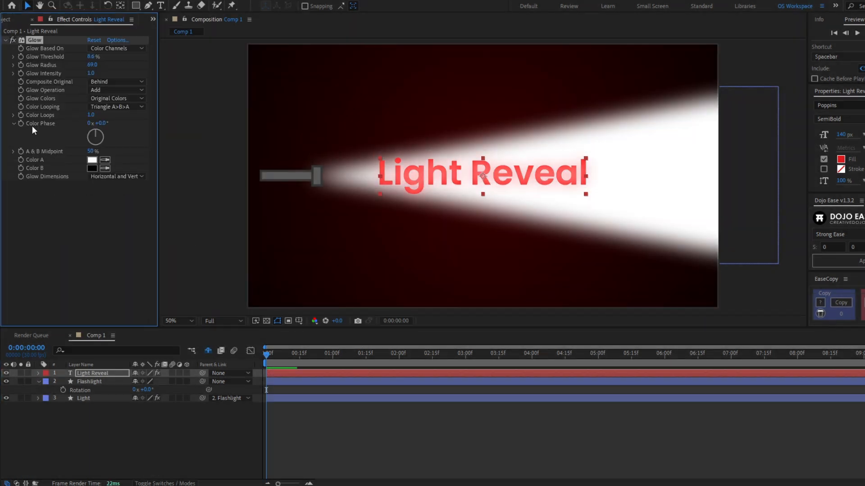
Use the Light layer as the track matte for the Light Reveal text, keep Light visible, and tilt the Flashlight to -34°.
mouse_move(145, 390)
mouse_down()
mouse_move(165, 386)
mouse_move(149, 392)
mouse_move(115, 364)
mouse_move(145, 372)
mouse_up()
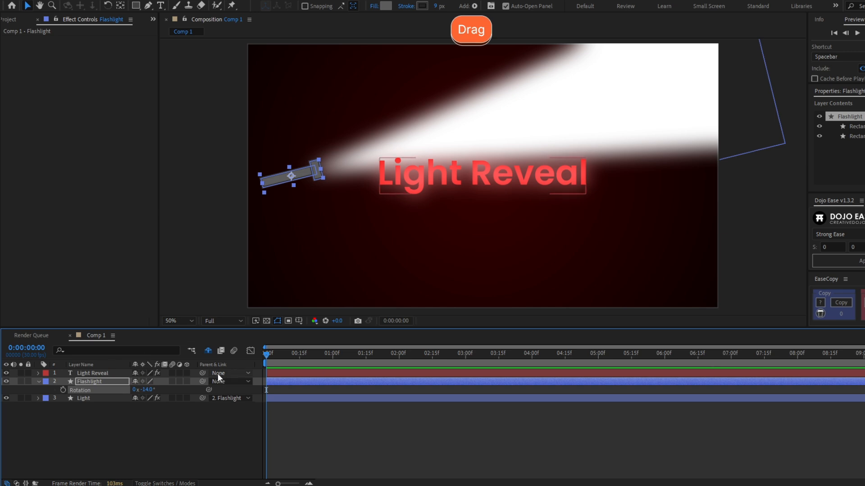
click(165, 484)
click(161, 373)
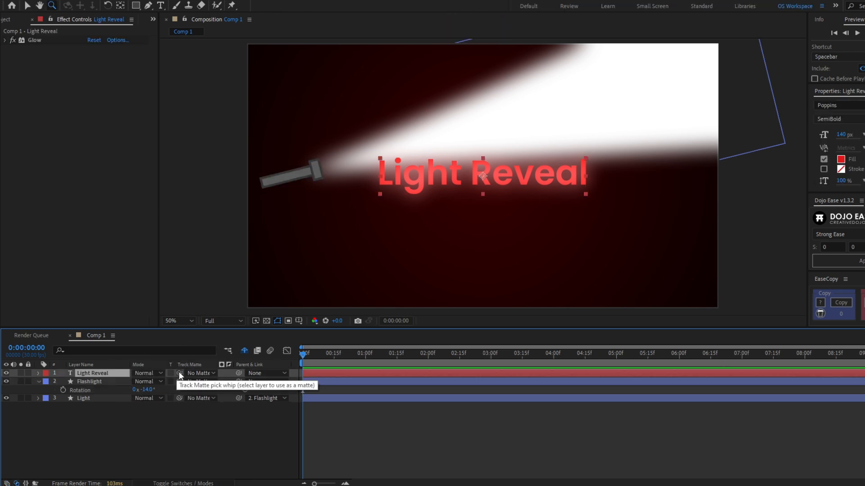
drag(178, 375, 105, 357)
click(6, 398)
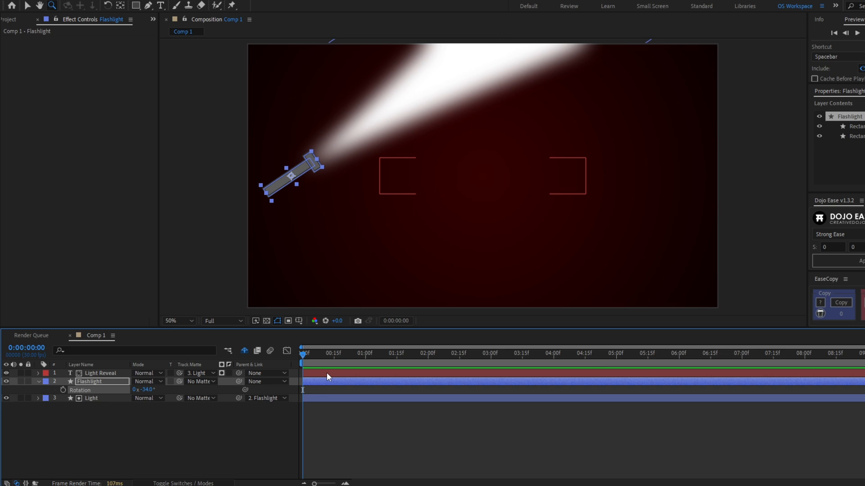
Keyframe the Light layer's opacity at 100% on frame 19 and 0% on frame 14.
click(110, 399)
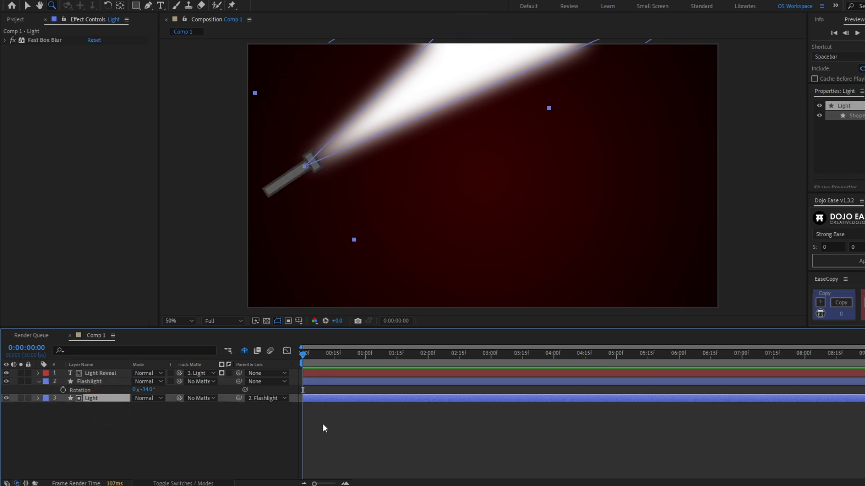
key(t)
click(343, 354)
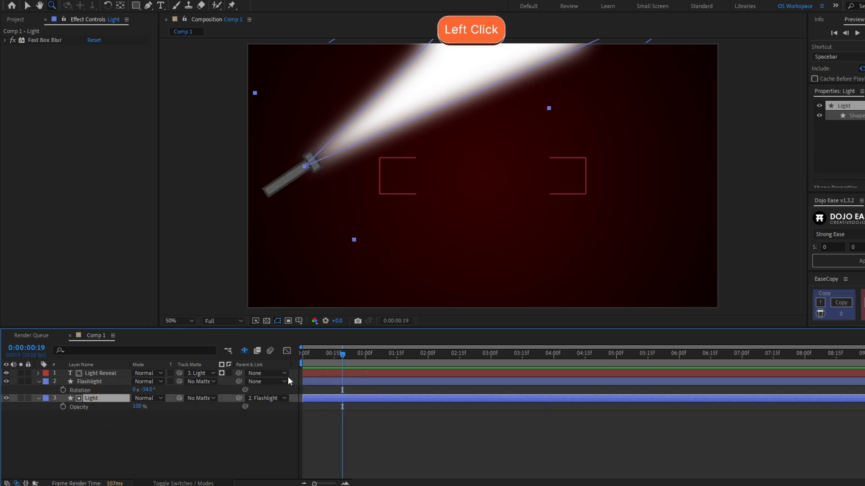
click(61, 408)
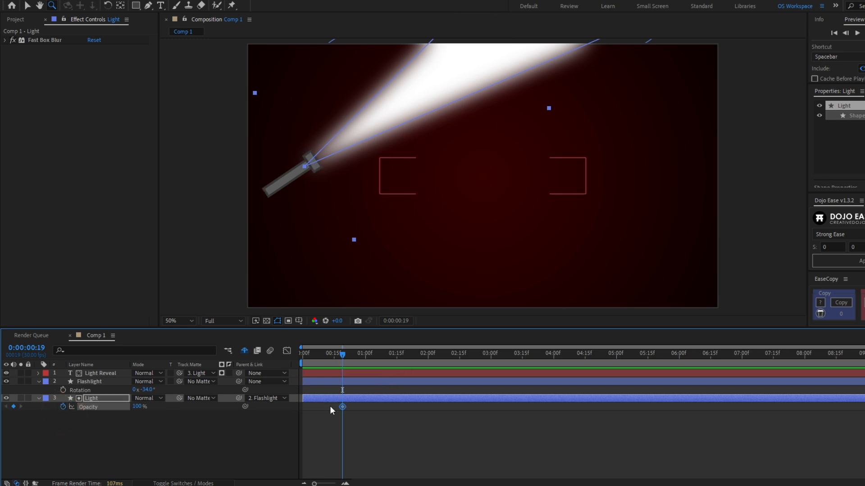
click(345, 408)
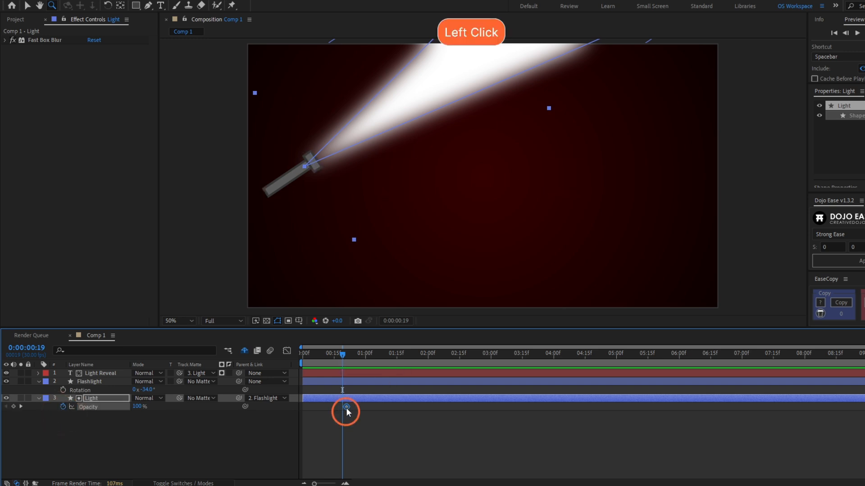
click(333, 356)
drag(140, 408, 114, 441)
Convert both Light opacity keyframes to hold keyframes and shift the second one earlier, to about frame 17.
drag(348, 417, 319, 403)
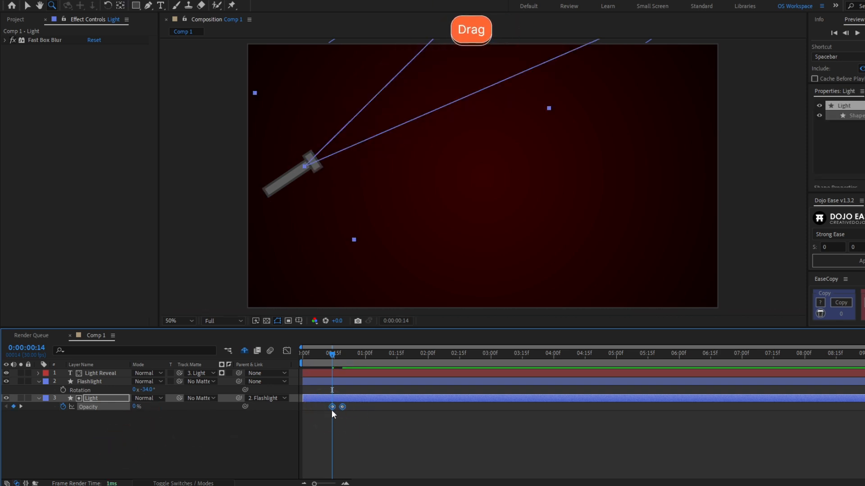
right_click(331, 407)
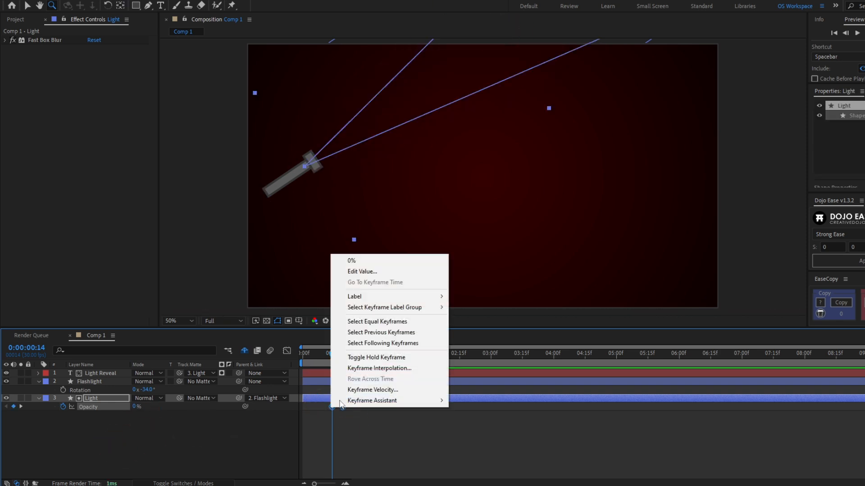
click(365, 357)
click(332, 356)
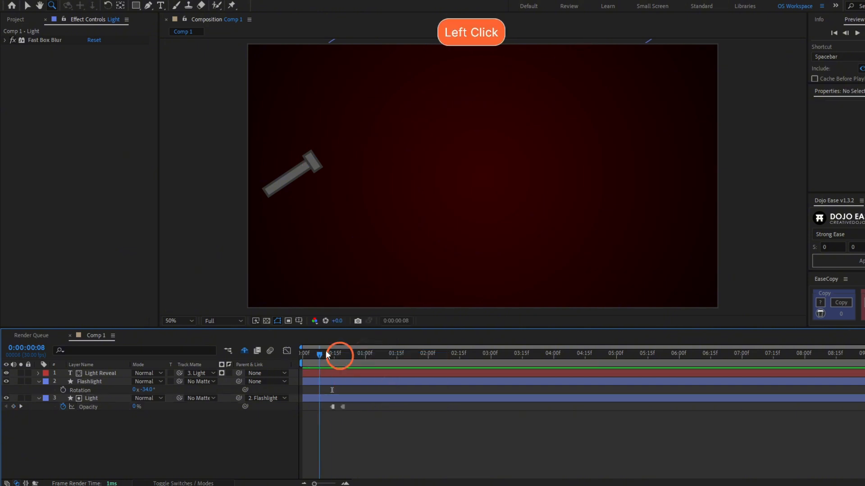
click(342, 406)
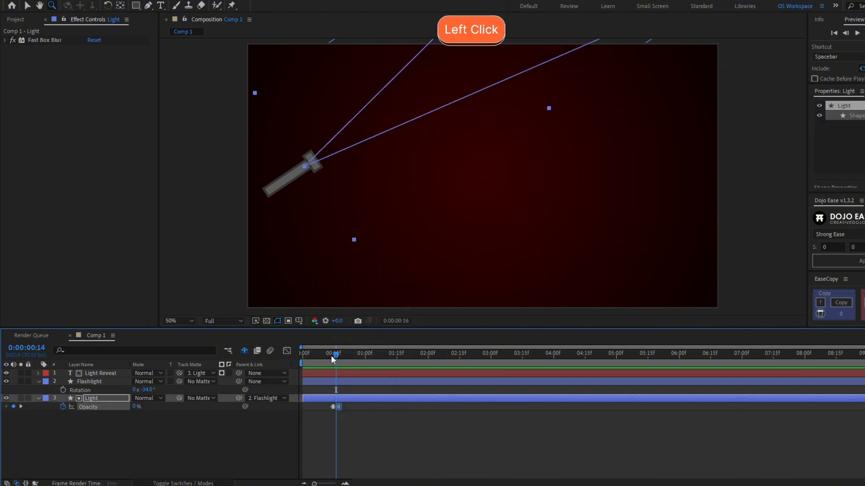
drag(328, 356, 347, 359)
click(350, 450)
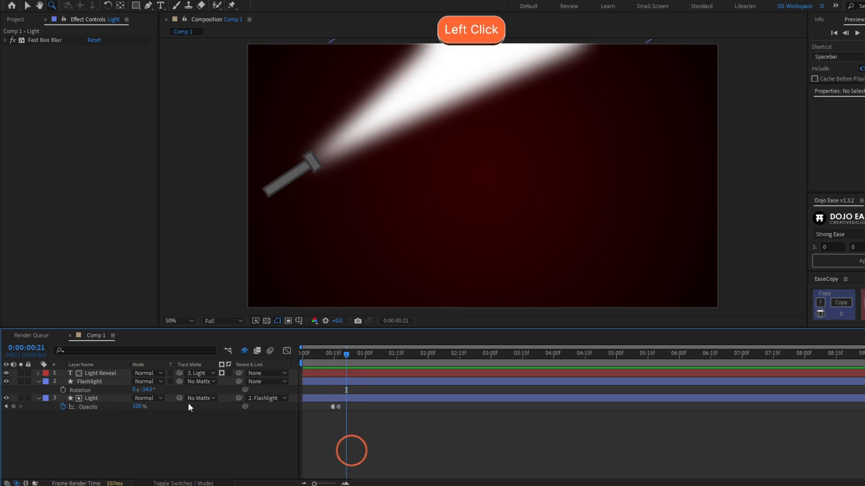
Add flicker keyframes to the Light layer's opacity: 0% at frame 21, 100% at frame 23 and 0% at frame 24.
click(138, 406)
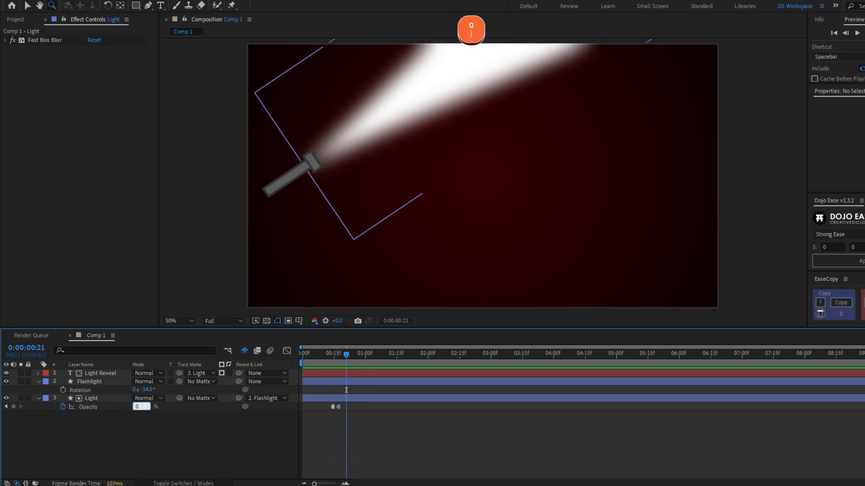
key(Return)
key(Page_Down)
key(Page_Down)
click(137, 408)
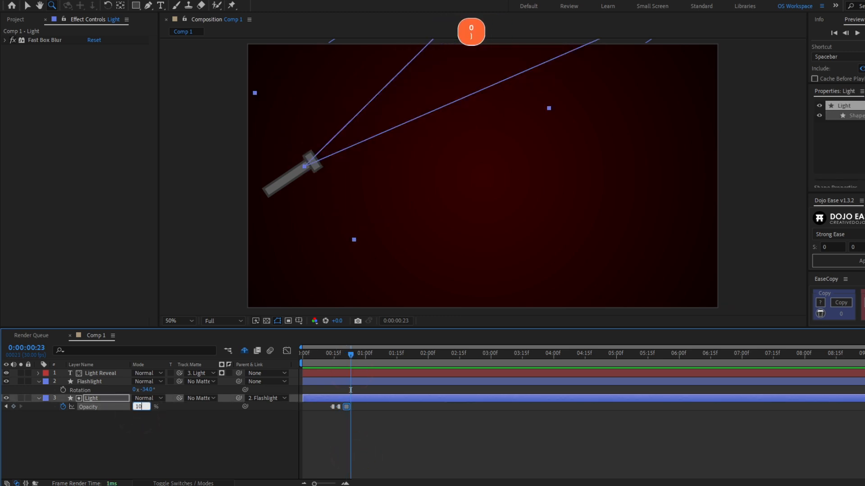
text(100)
key(Return)
key(Page_Down)
click(135, 407)
text(0)
key(Return)
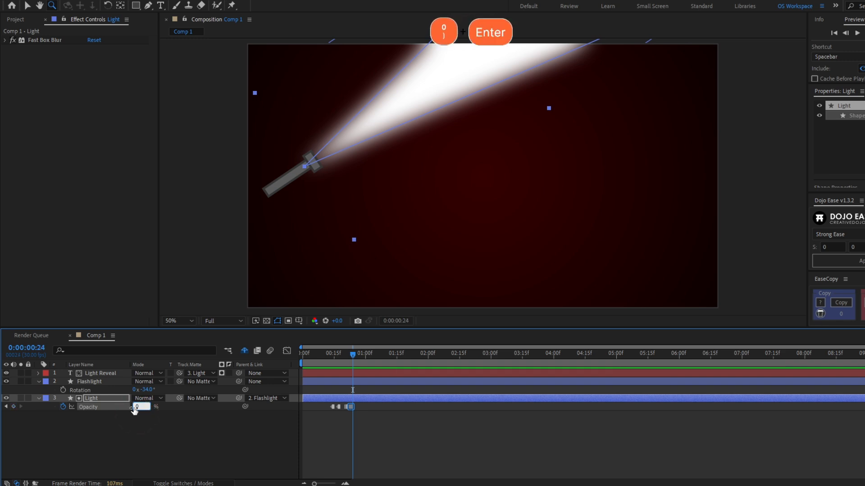
Finish the flicker with a 100% Light opacity keyframe one frame further on, and preview it from the start.
key(Page_Down)
click(134, 409)
text(0)
shift+click(309, 353)
key(space)
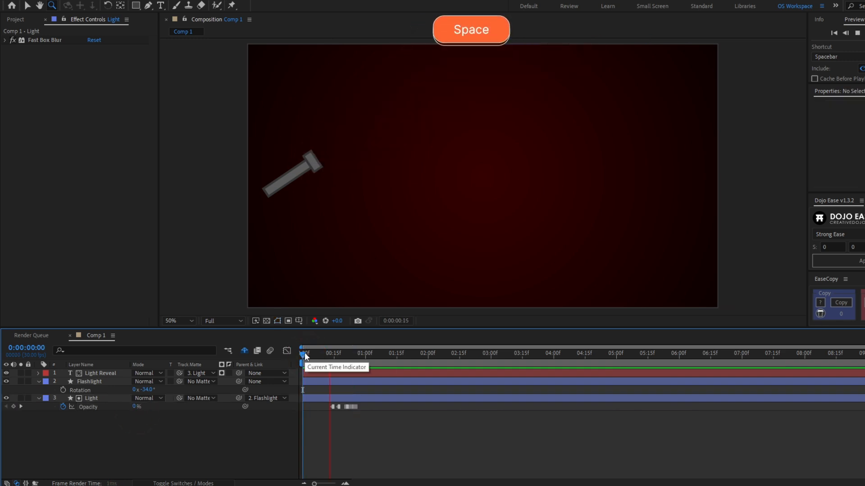
Keyframe the Flashlight's rotation from -34° at the start to 35° at 0:00:01:01, applying Easy Ease to the second keyframe.
click(119, 382)
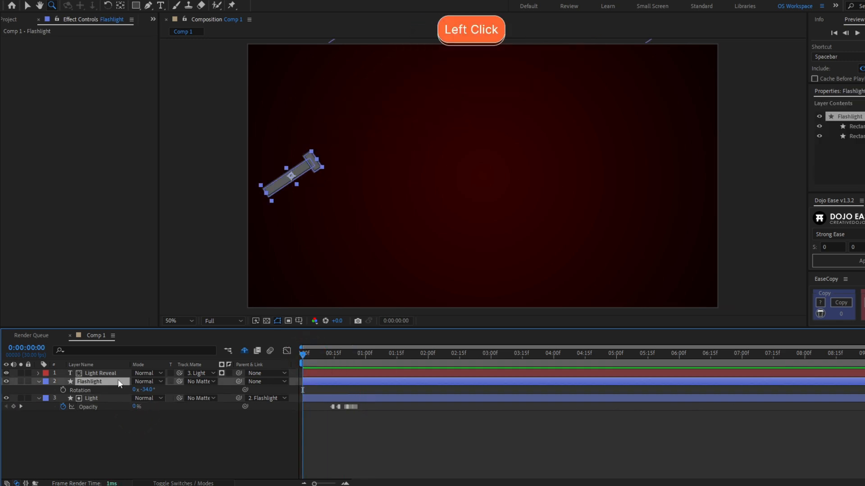
click(63, 390)
drag(306, 355, 353, 356)
drag(152, 390, 179, 388)
drag(353, 355, 367, 355)
drag(353, 390, 367, 391)
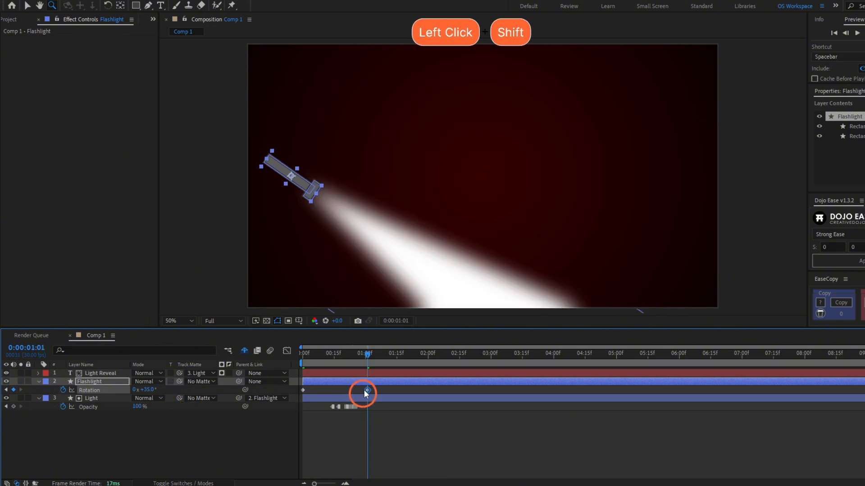
key(F9)
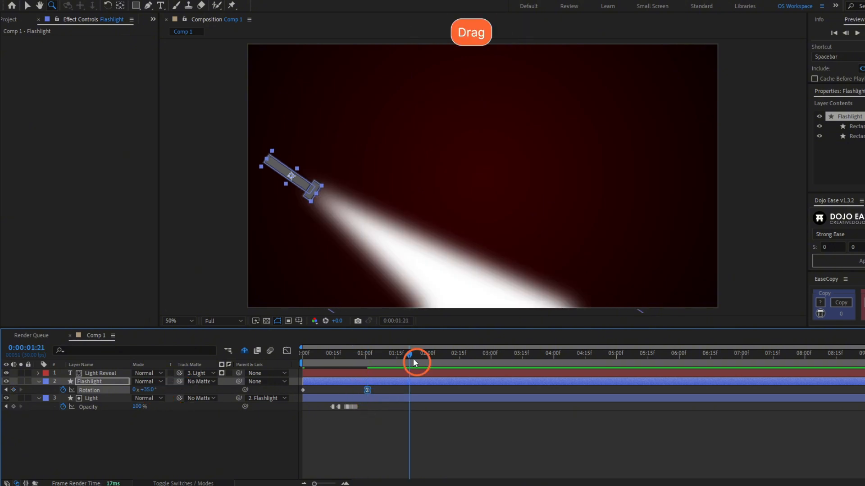
Add Flashlight rotation keyframes of -40° at 0:00:02:02 and 0° at 0:00:04:07.
drag(418, 354, 441, 355)
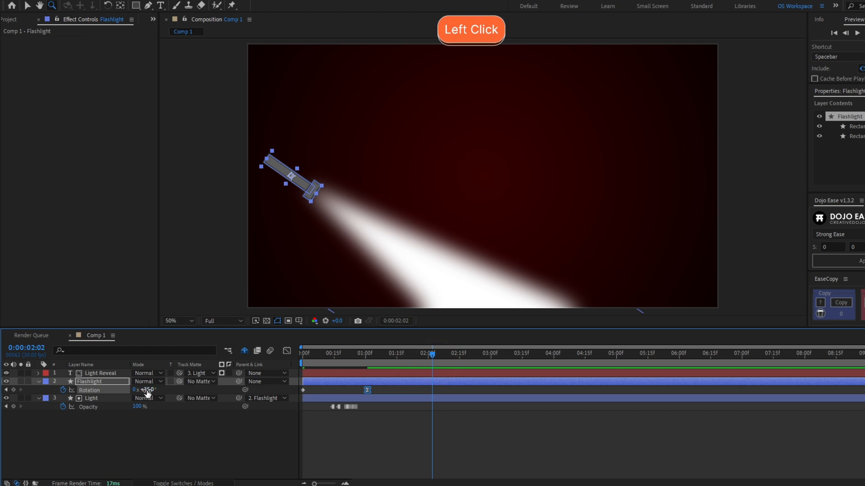
drag(145, 390, 140, 390)
drag(504, 354, 562, 358)
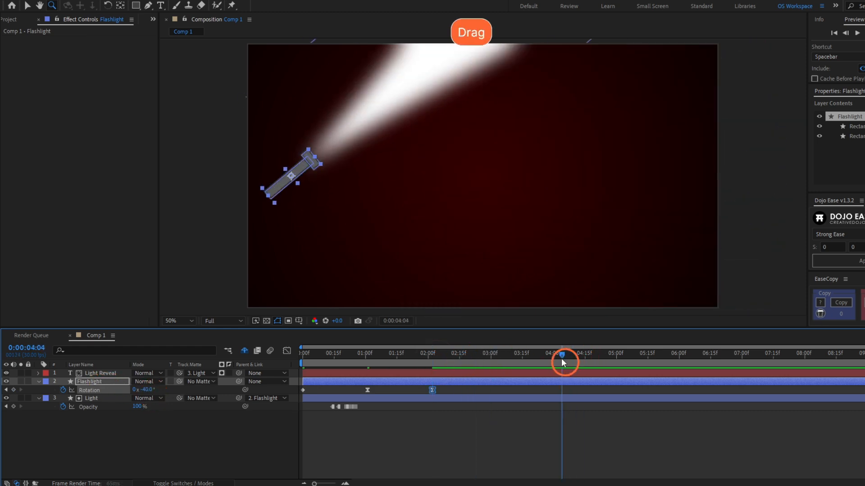
drag(146, 390, 150, 392)
Lengthen the incoming ease of the Flashlight's final rotation keyframe in the speed graph so the movement slows gradually.
click(285, 352)
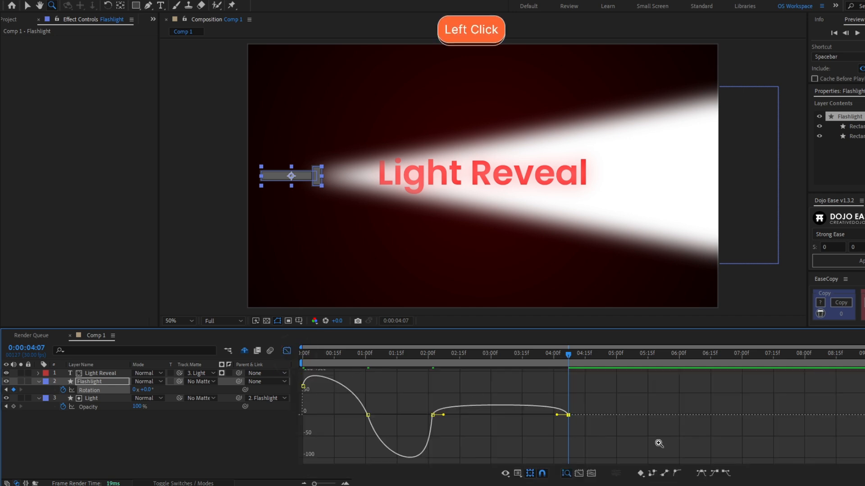
key(v)
drag(557, 415, 500, 414)
click(286, 351)
click(511, 433)
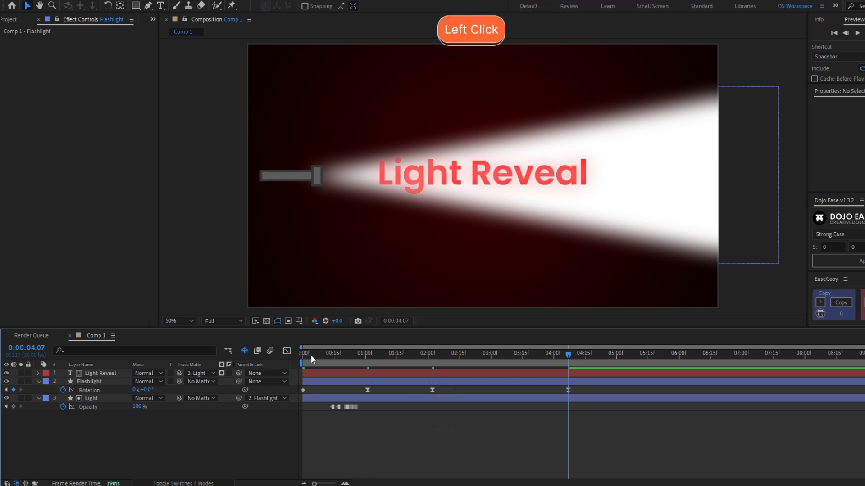
Lengthen the incoming ease of the Flashlight's rotation keyframe at 0:00:01:01 in the speed graph.
drag(301, 355, 367, 376)
click(368, 390)
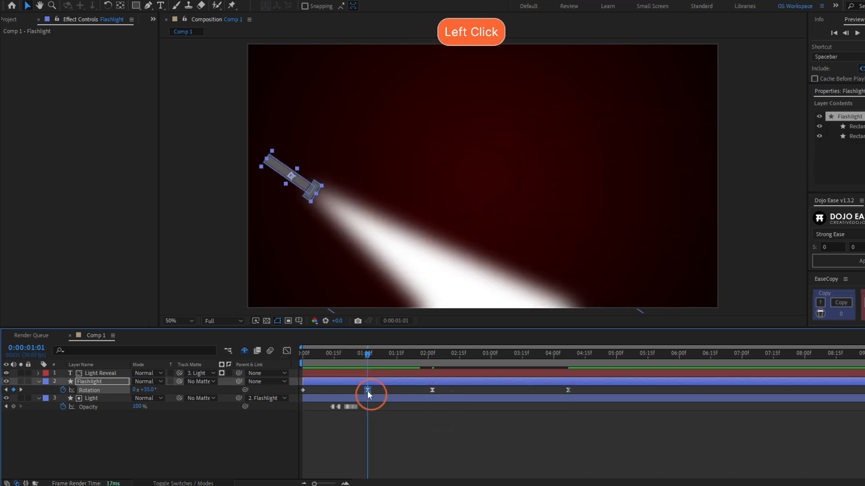
click(286, 350)
drag(356, 415, 299, 417)
click(287, 351)
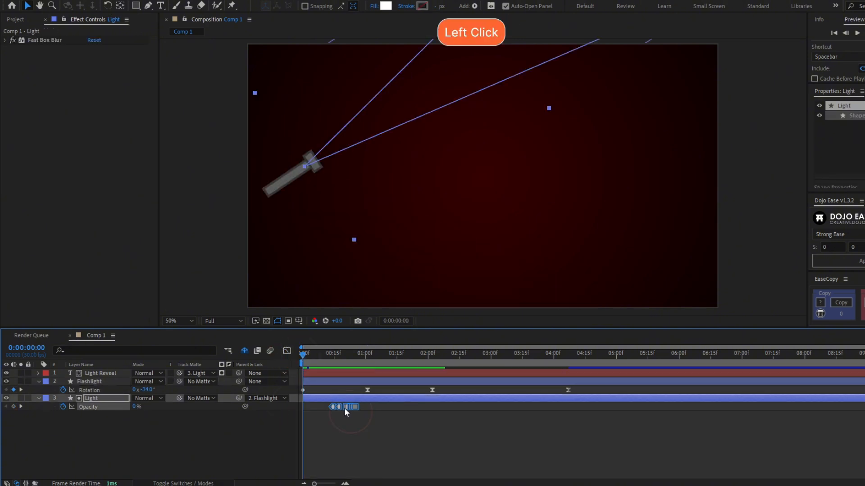
Shift the Light opacity keyframes earlier to begin near frame 3, and move the Flashlight's third rotation keyframe to about 0:00:01:24.
drag(351, 409, 331, 410)
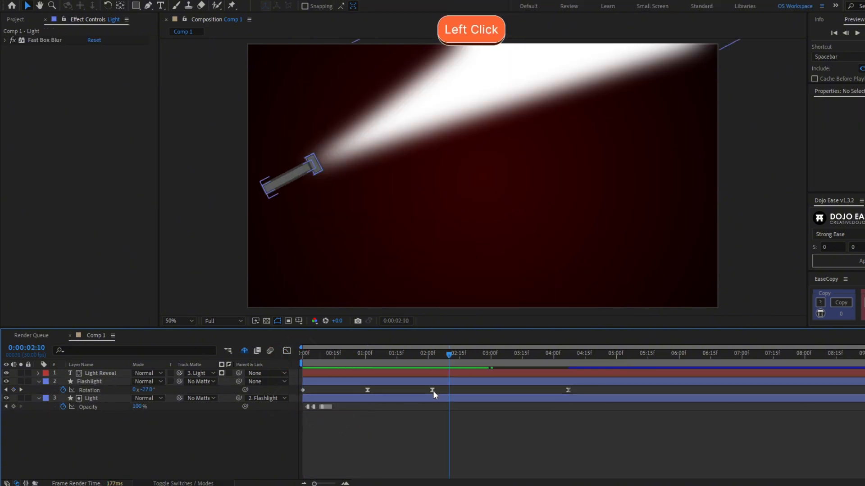
drag(433, 391, 415, 390)
Lengthen the outgoing ease of the Flashlight's third rotation keyframe in the speed graph and preview the animation from the start.
click(287, 351)
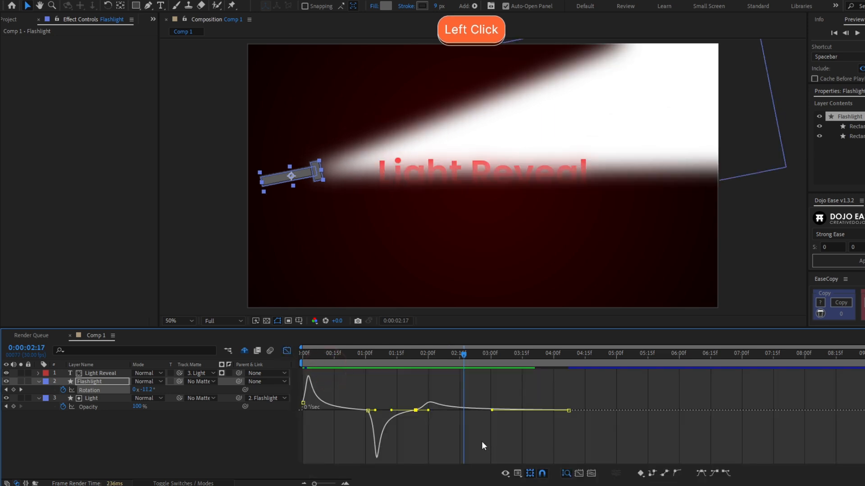
shift+click(429, 411)
drag(431, 411, 444, 415)
click(301, 355)
key(space)
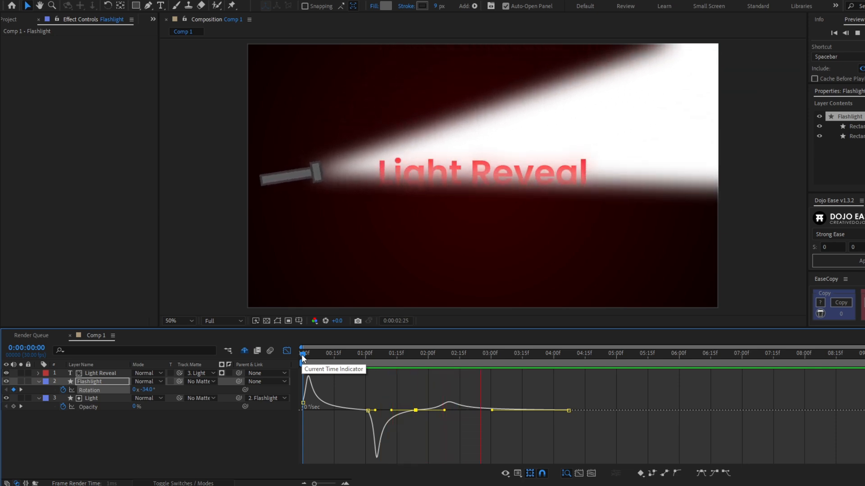
drag(302, 355, 313, 356)
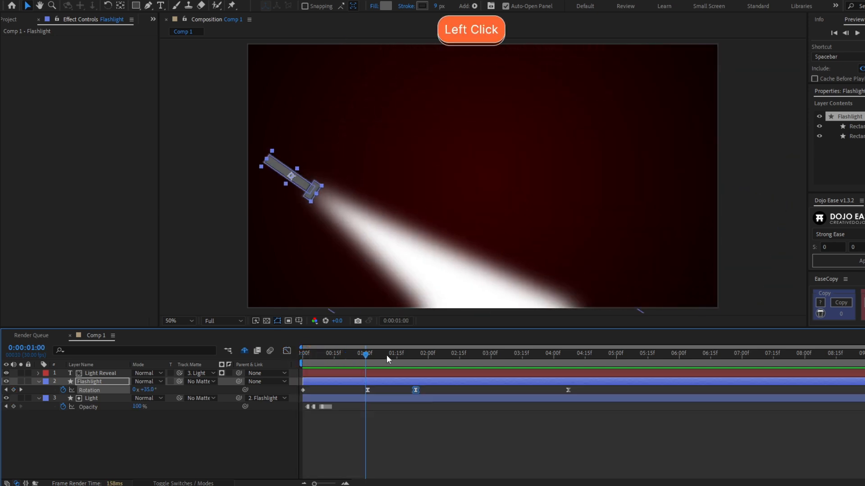
Collapse the layers' keyframed properties in the timeline and move the playhead to 0:00:01:08.
click(349, 407)
key(u)
drag(422, 357, 383, 363)
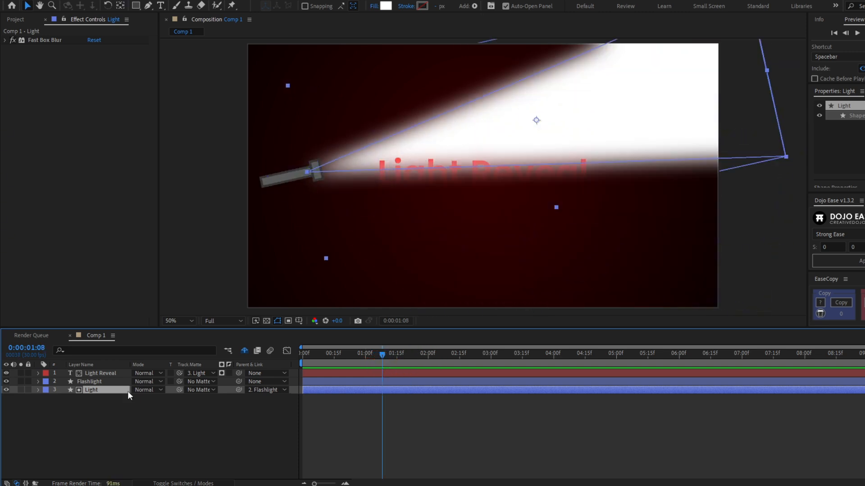
Set the Light layer's blending mode to Soft Light and deselect the layer.
click(144, 390)
click(212, 252)
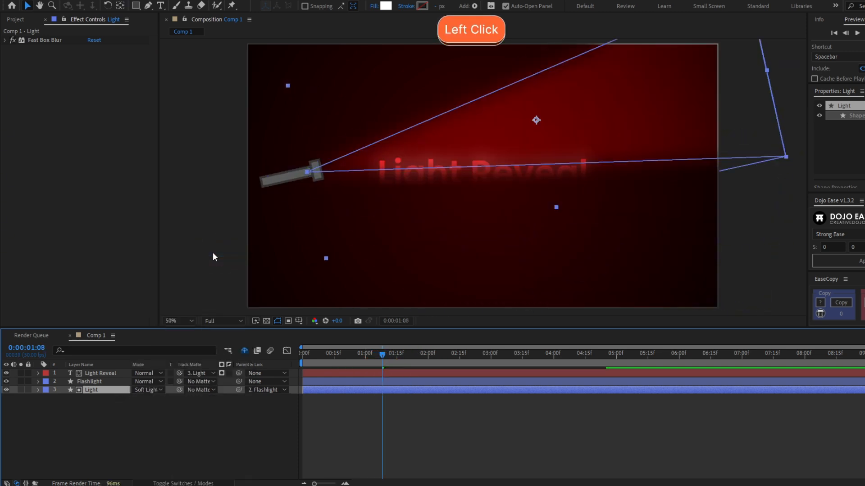
click(212, 252)
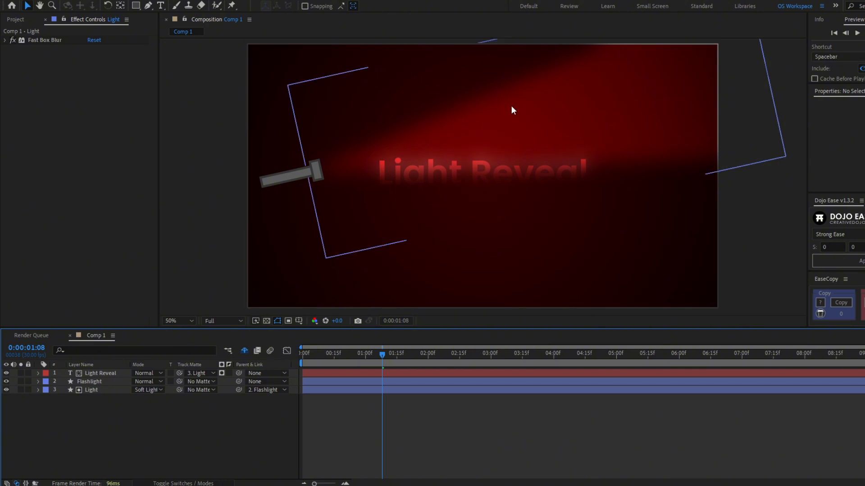
Duplicate the Light layer and set the duplicate's blending mode to Normal.
click(116, 390)
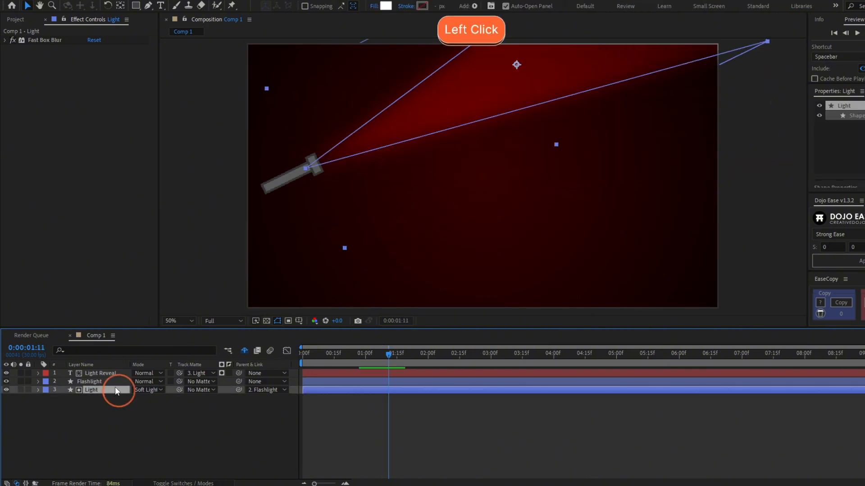
key(ctrl+d)
click(146, 390)
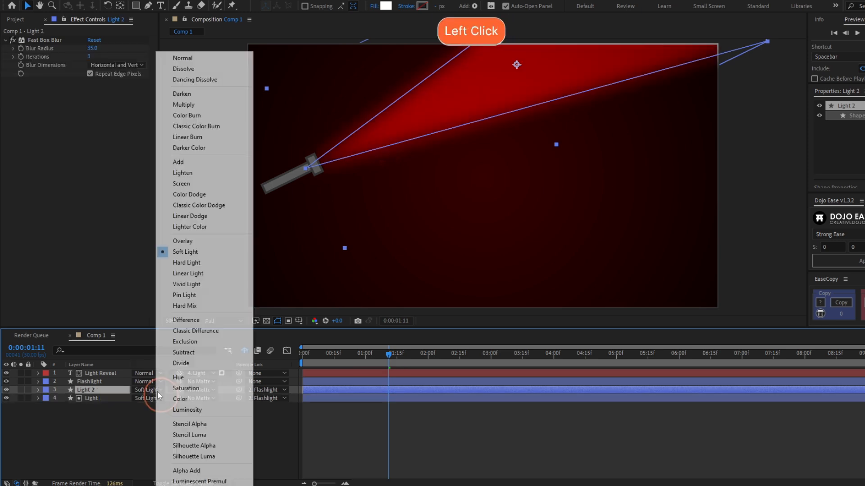
click(212, 60)
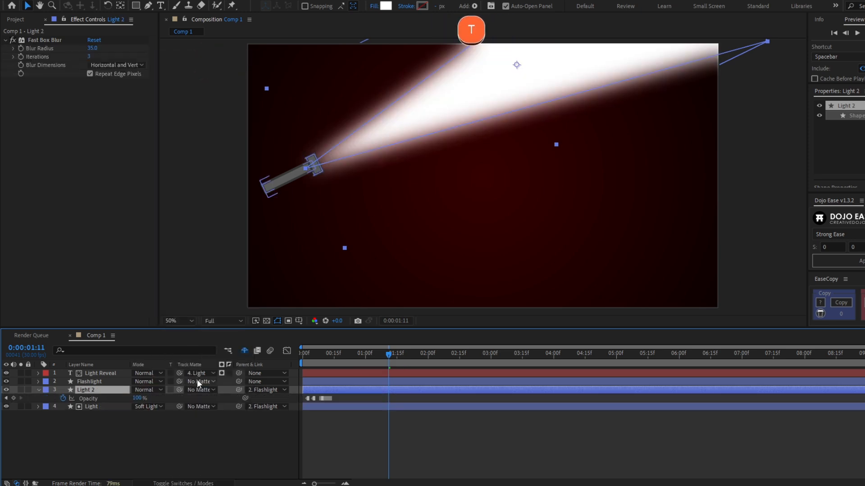
Set the Light 2 layer's opacity keyframes at frames 5, 11 and 13 to 20%.
scroll(350, 390, up, 5)
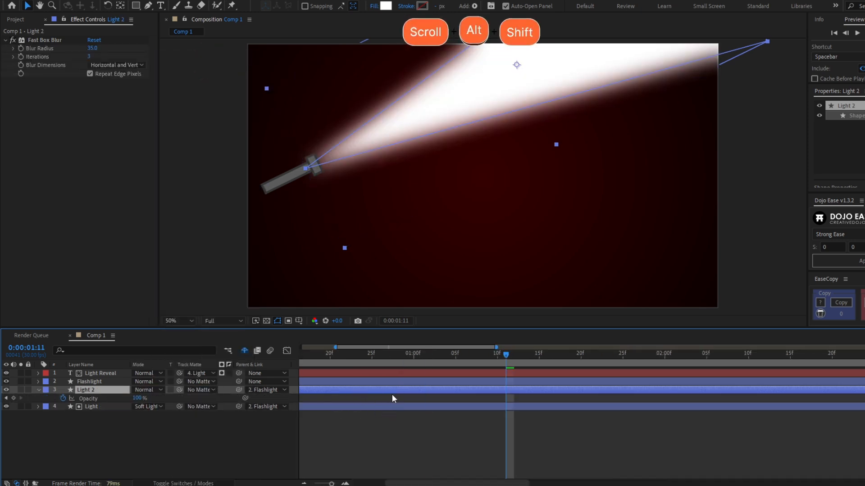
scroll(441, 390, left, 3)
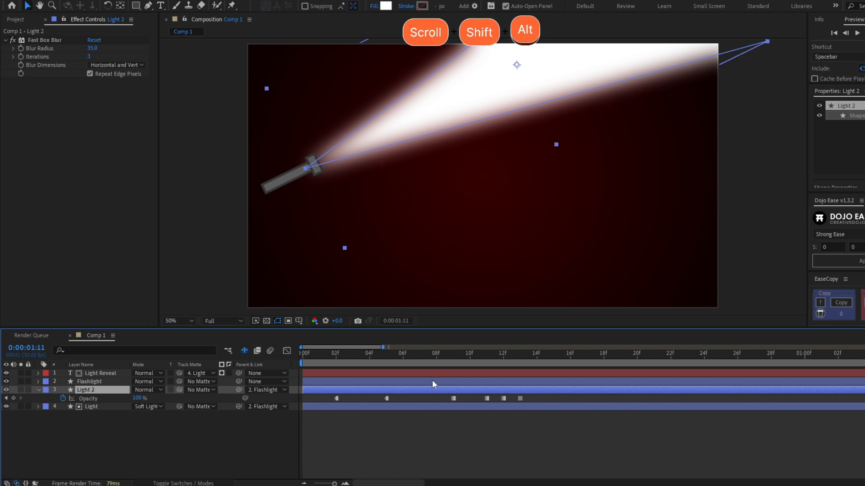
shift+click(519, 354)
click(520, 398)
click(492, 356)
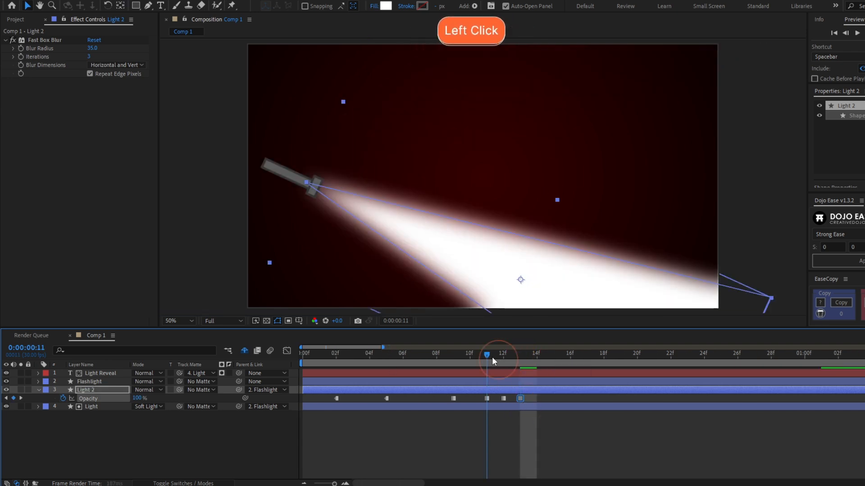
shift+click(486, 399)
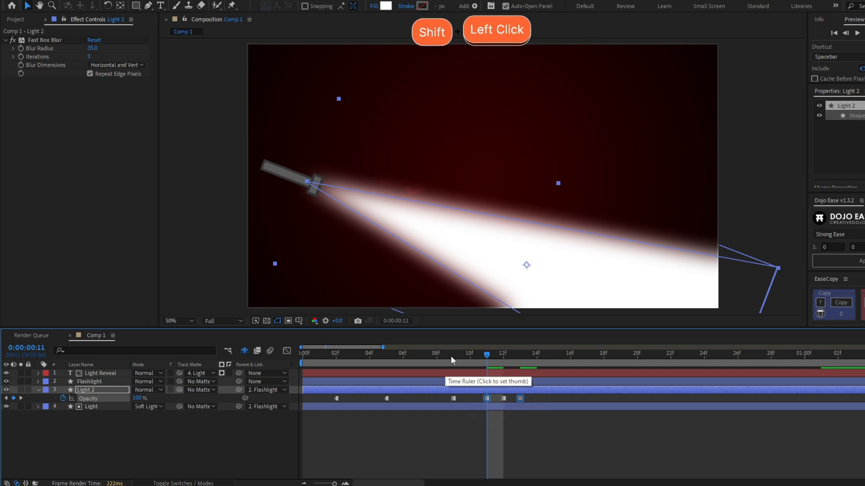
shift+click(471, 360)
drag(445, 369, 380, 371)
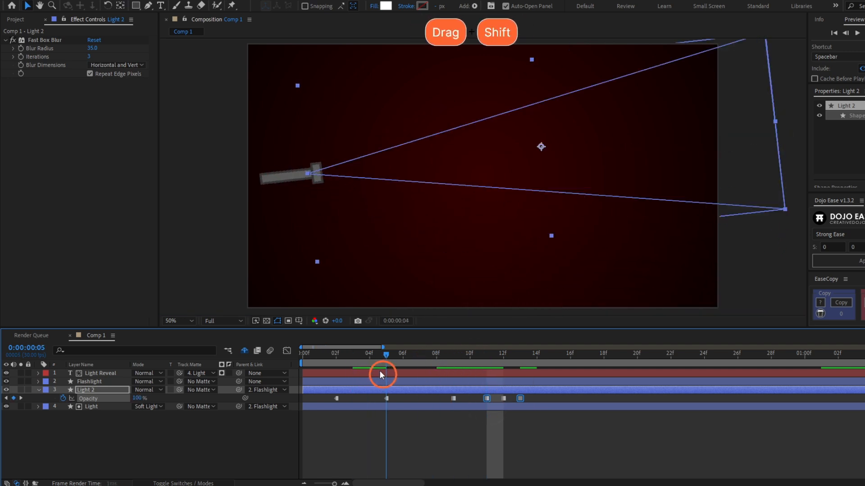
click(141, 399)
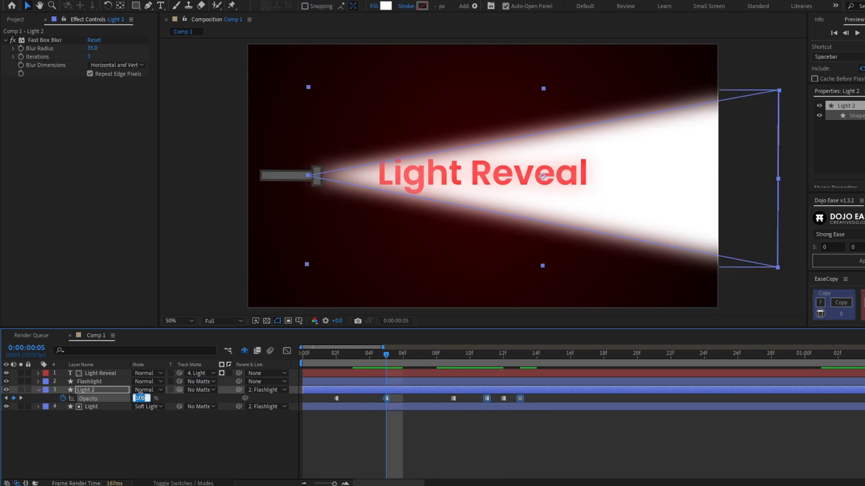
text(20)
key(Return)
click(194, 435)
Preview the softened beam from the start and return the playhead to frame 5.
drag(319, 357, 314, 358)
key(space)
drag(315, 357, 386, 373)
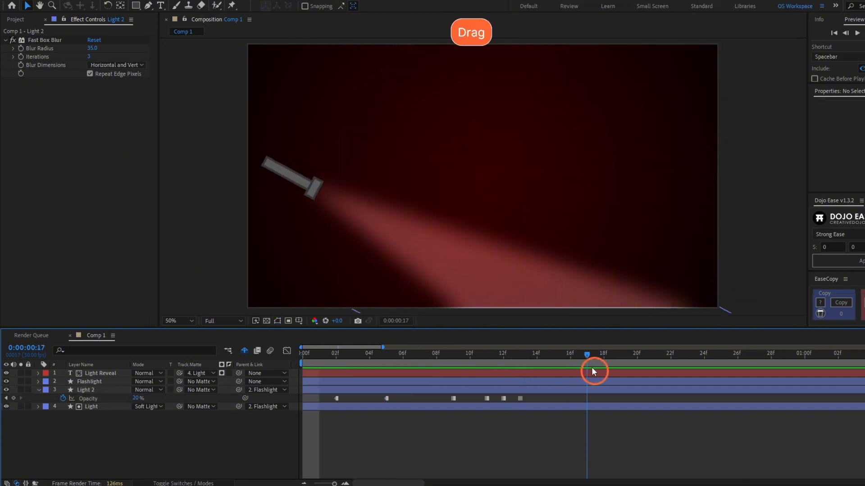
Change the fill color of the Light Reveal text to orange E47D19.
click(350, 376)
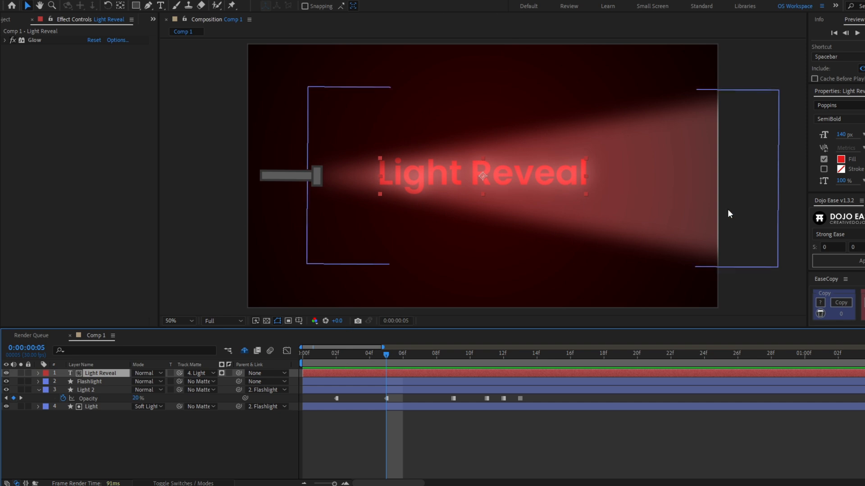
click(840, 159)
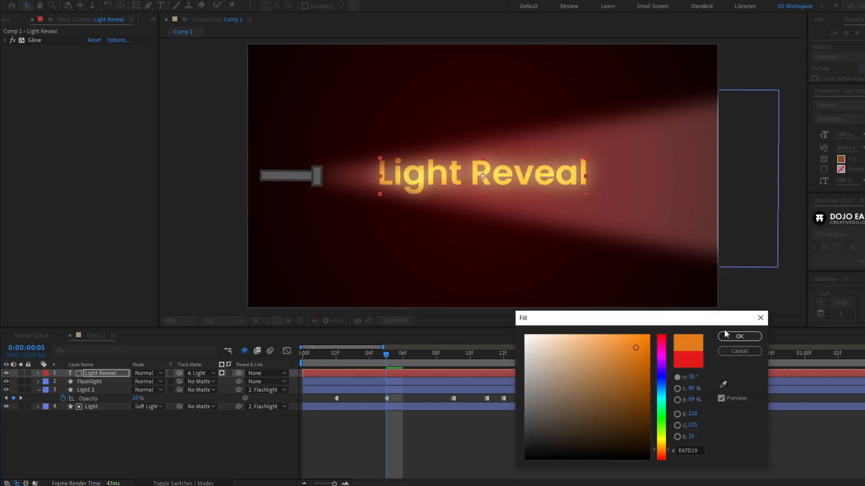
click(729, 338)
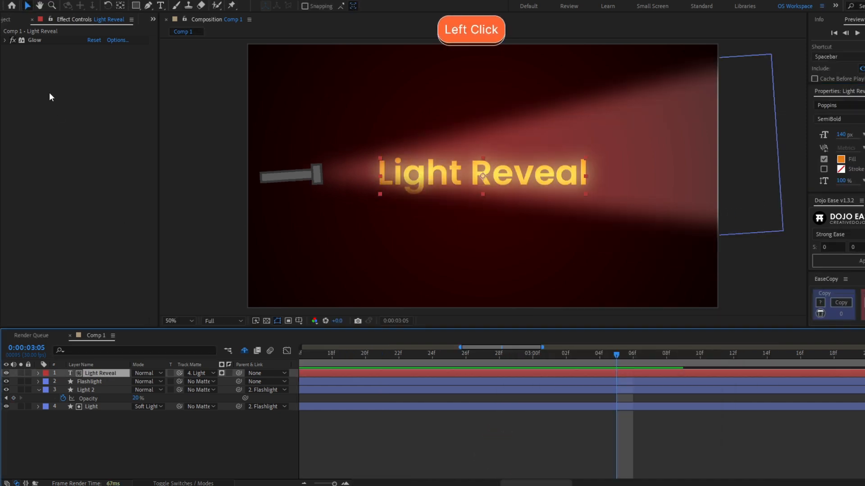
Duplicate the Glow effect on the Light Reveal text and set the copy's threshold to 100% and radius to 1000.
click(25, 39)
key(ctrl+d)
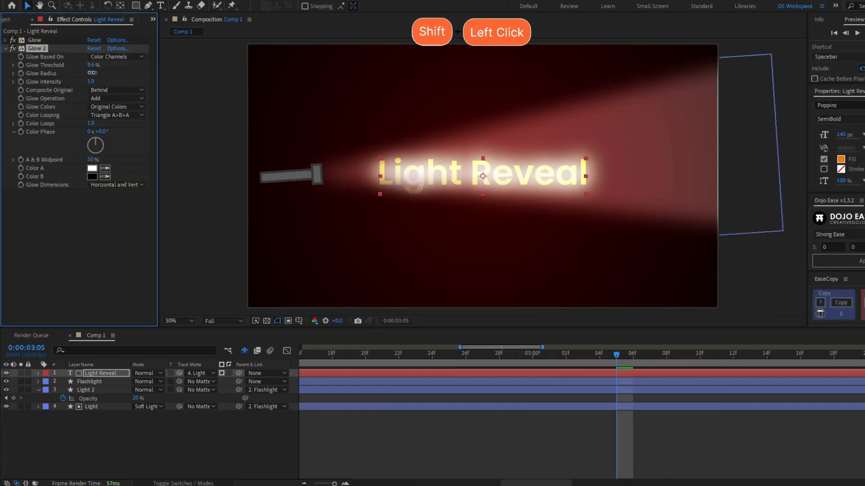
drag(90, 65, 269, 37)
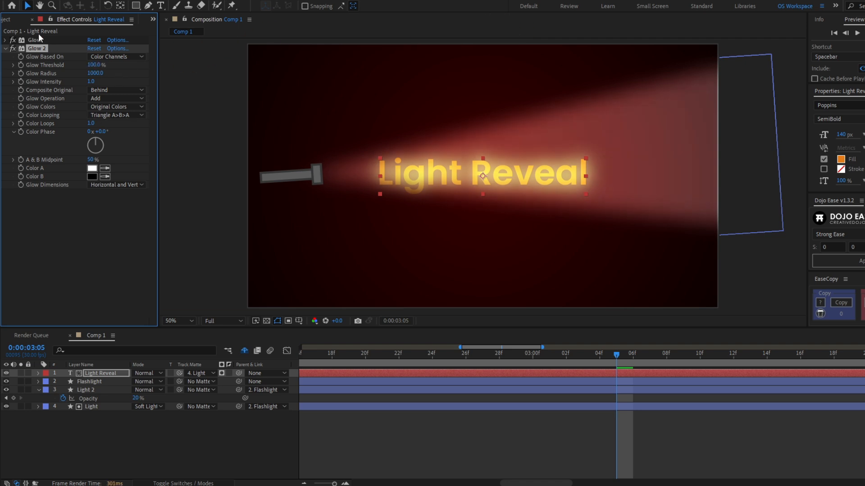
Save the project, preview the animation from the start, and move the playhead to 0:00:01:28.
scroll(129, 352, down, 5)
key(ctrl+s)
key(space)
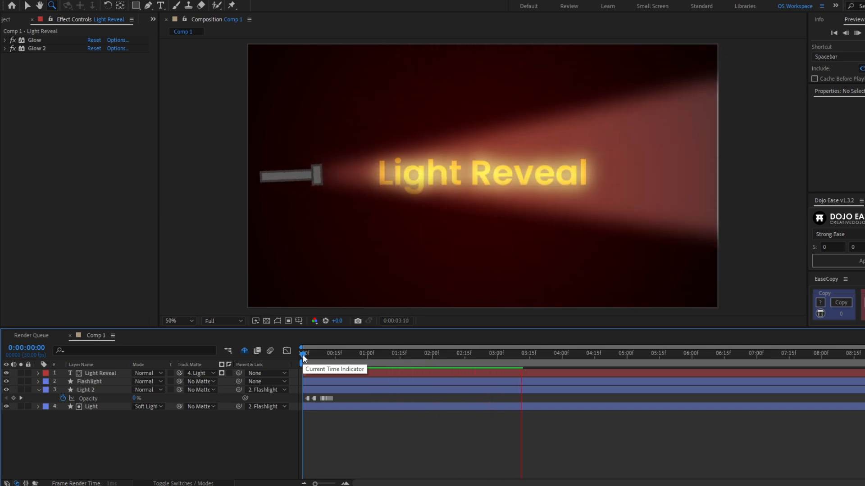
click(302, 355)
drag(302, 355, 427, 355)
Enable motion blur for the Flashlight layer and the composition, and check the result at 0:00:01:06.
click(104, 389)
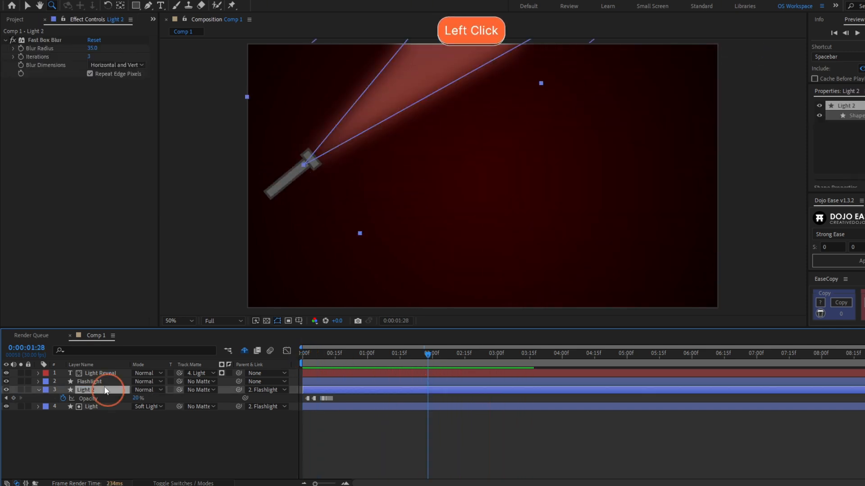
click(104, 381)
click(187, 483)
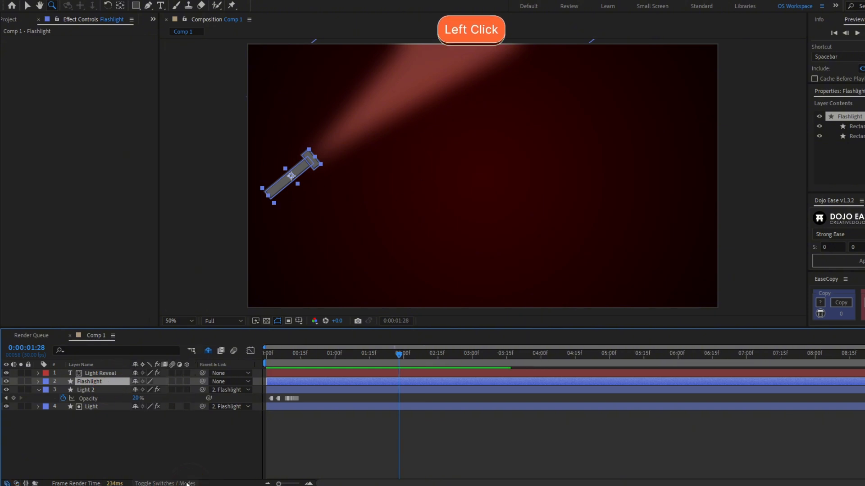
click(172, 381)
click(233, 350)
mouse_move(324, 355)
mouse_down()
mouse_move(350, 355)
mouse_move(329, 355)
mouse_up()
click(347, 356)
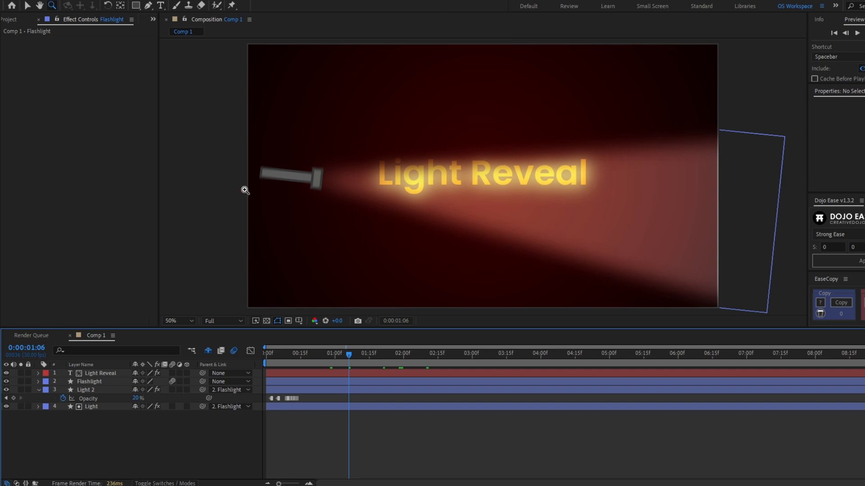